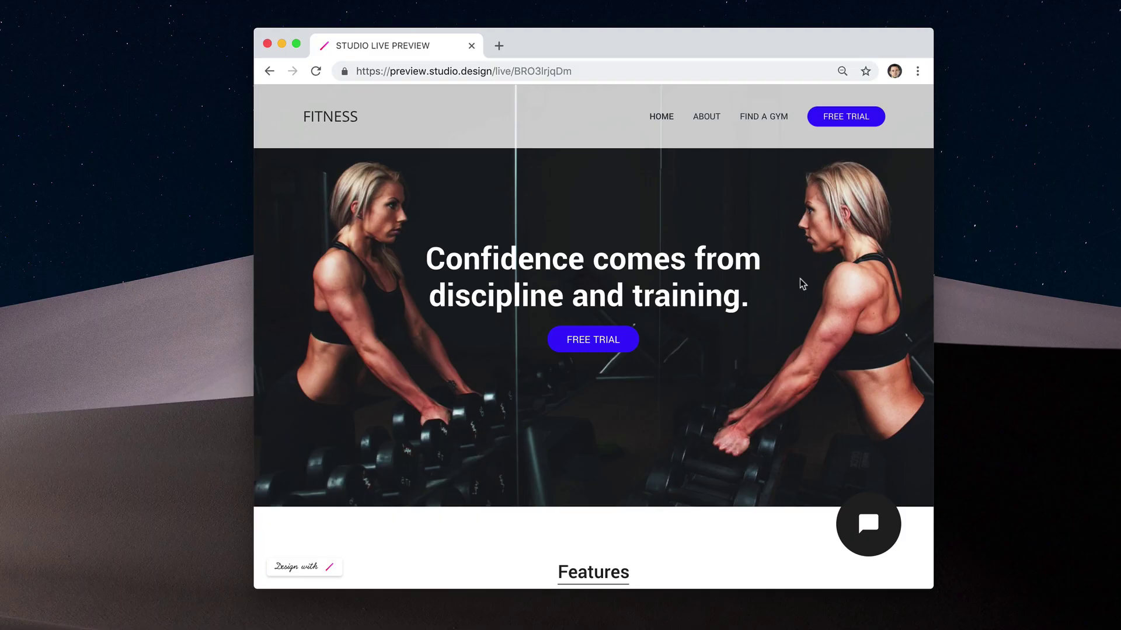
Select the page header and set its Position to Fixed
scroll(800, 280, down, 5)
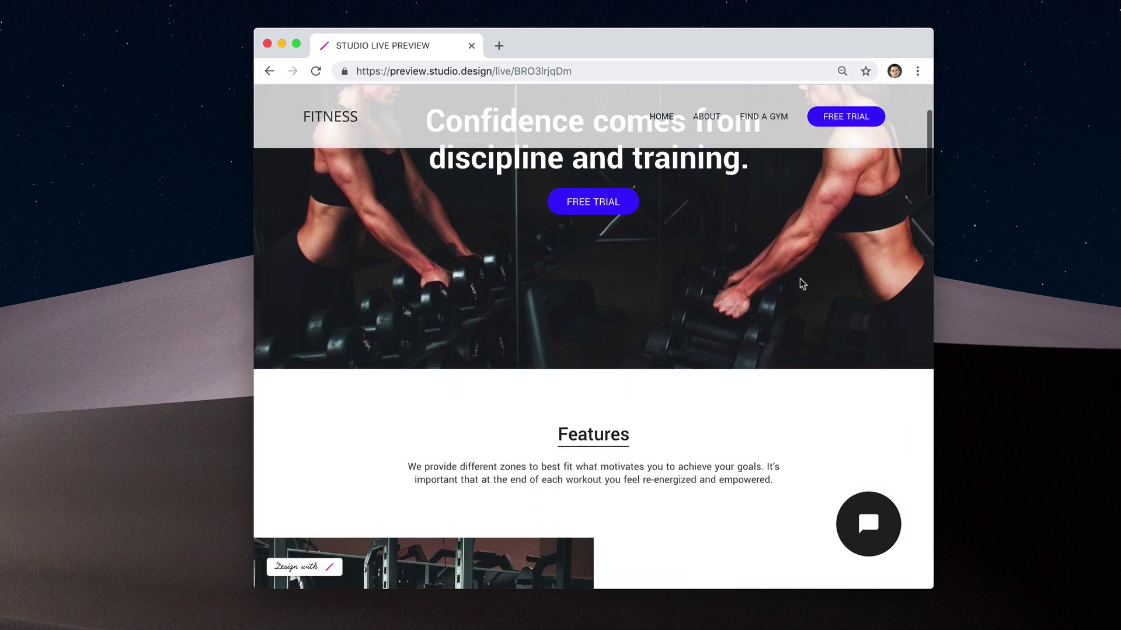
scroll(800, 284, down, 6)
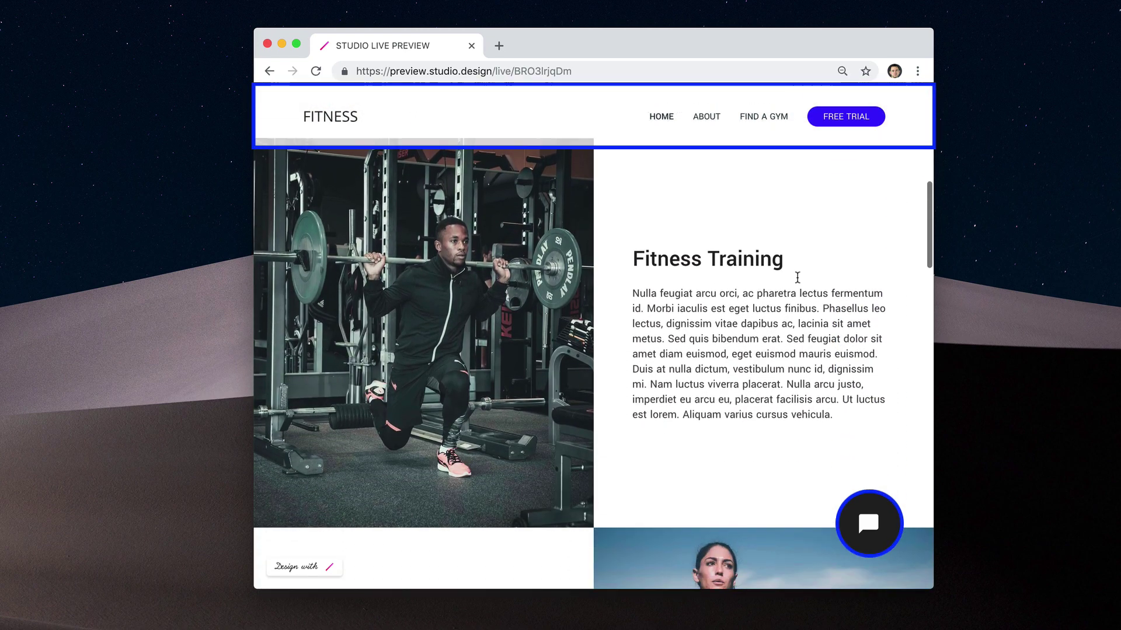
scroll(797, 278, down, 5)
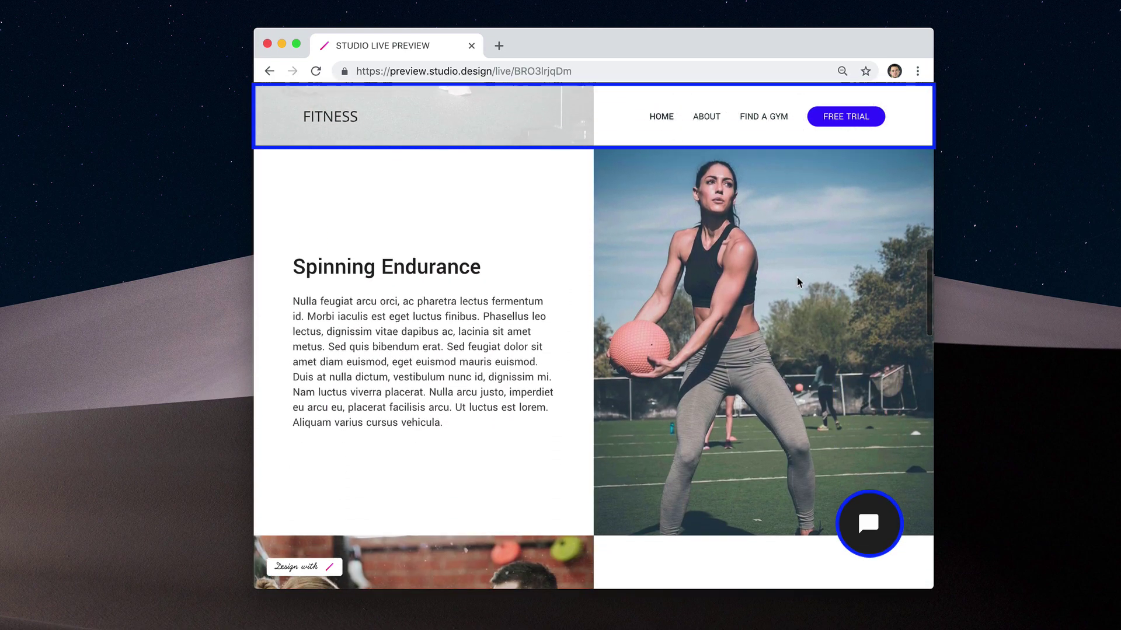
scroll(797, 278, down, 7)
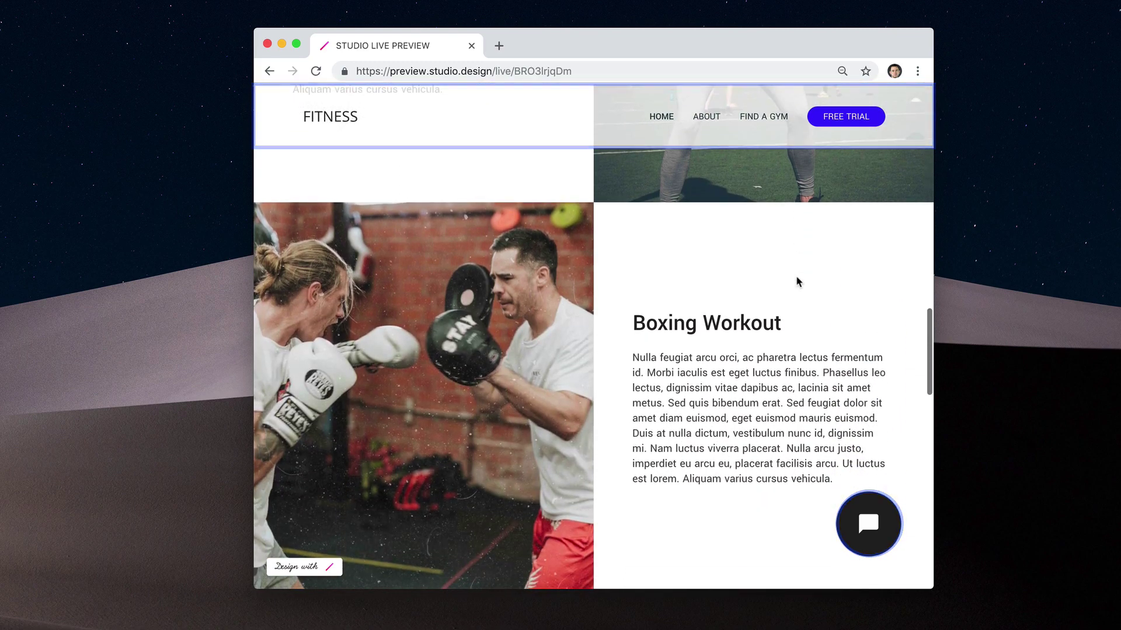
scroll(798, 281, down, 1)
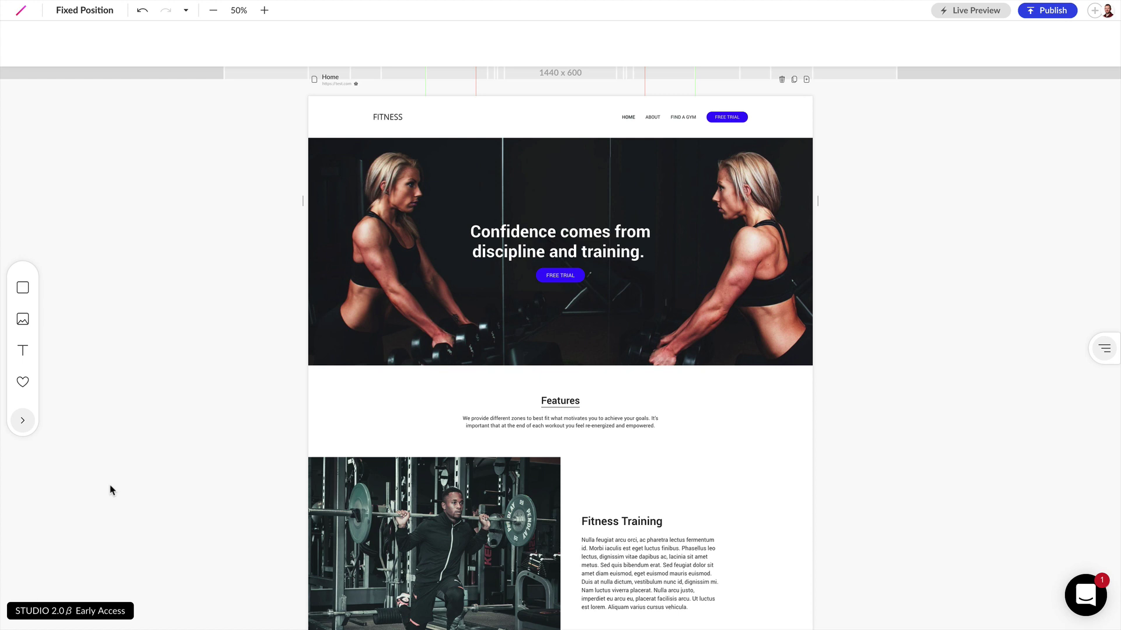
click(528, 127)
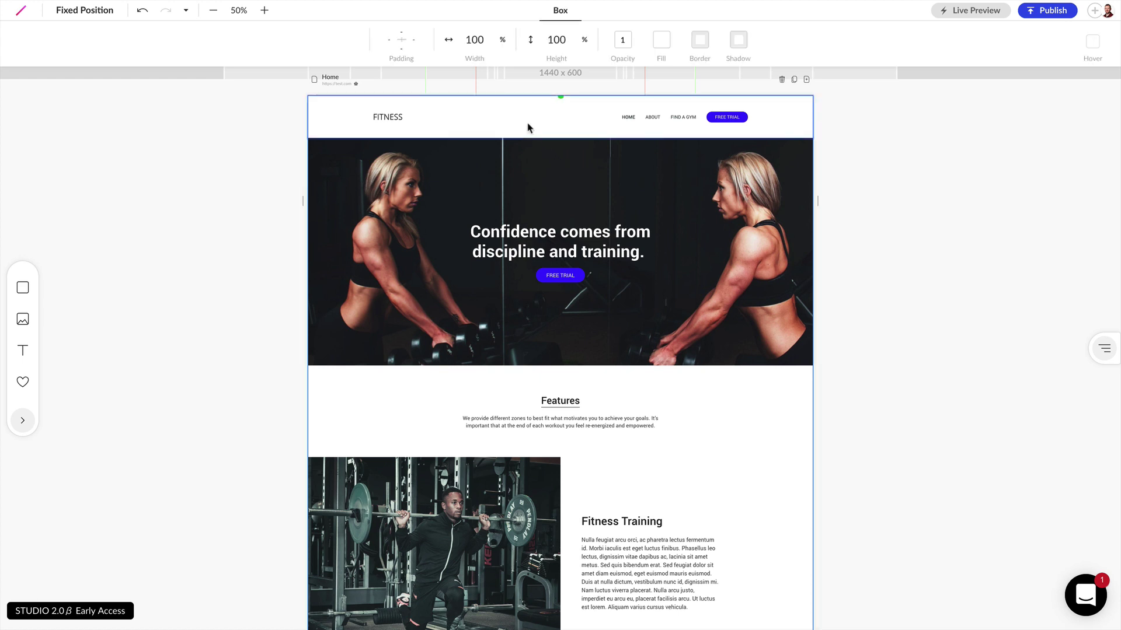
click(527, 127)
click(58, 58)
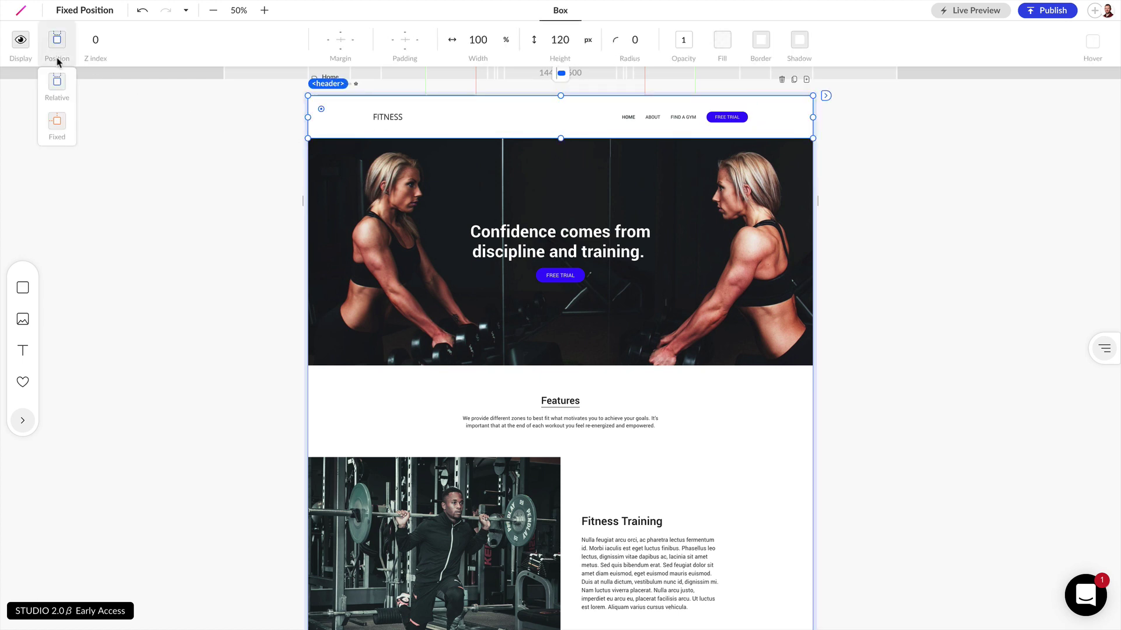
click(56, 87)
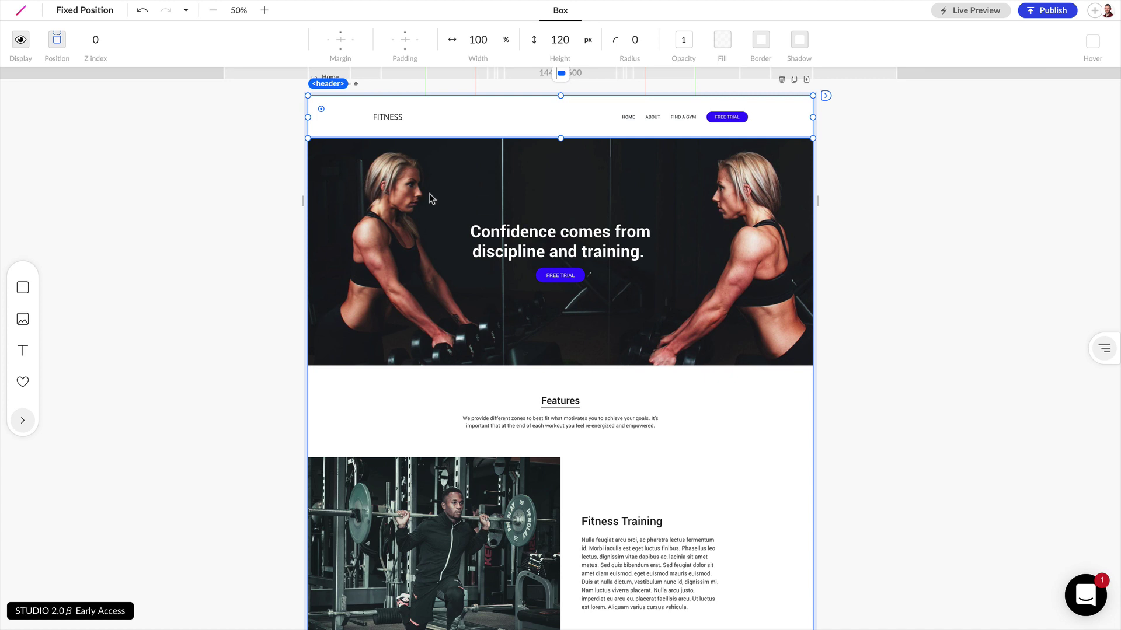
click(56, 41)
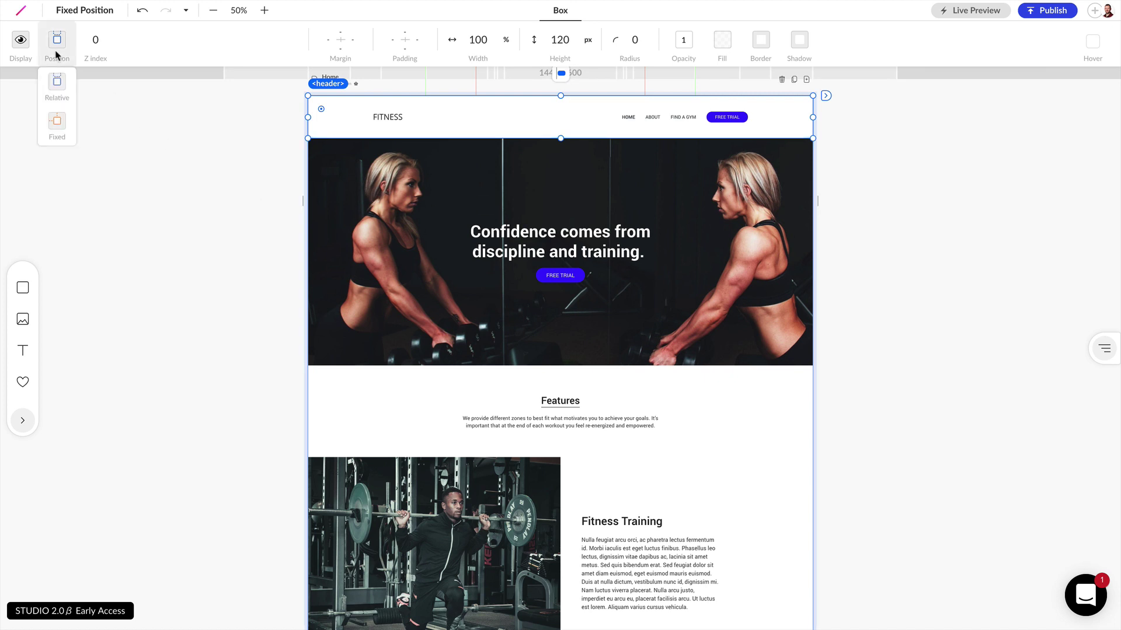
click(58, 125)
Drag the fixed header flush to the page top with zero side distances and 98 px height
drag(432, 120, 488, 197)
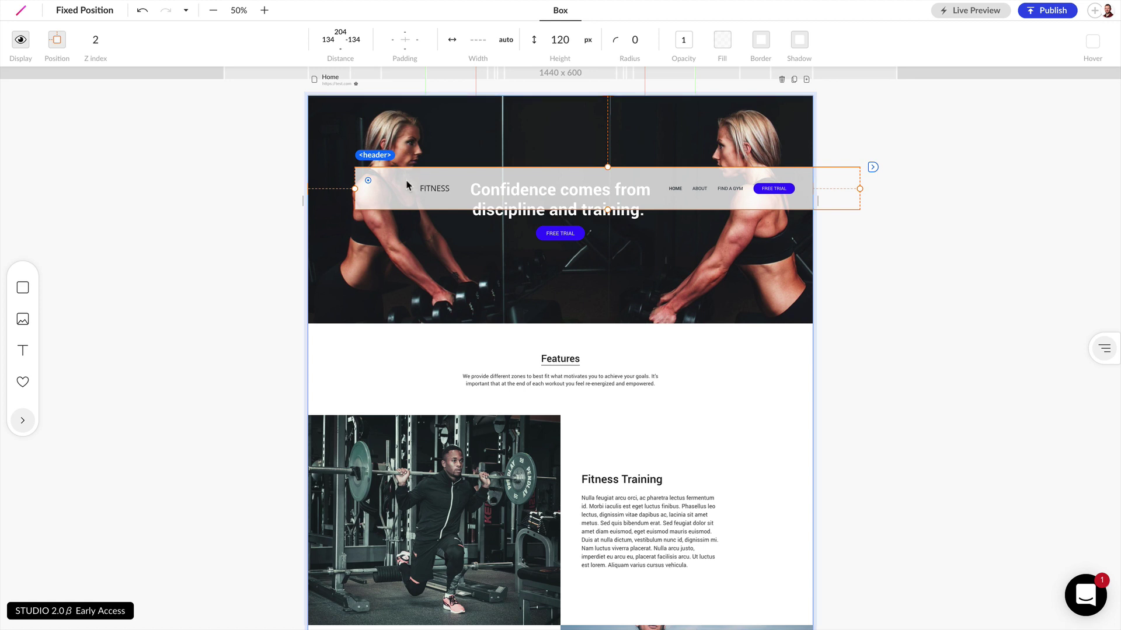
drag(402, 185, 362, 119)
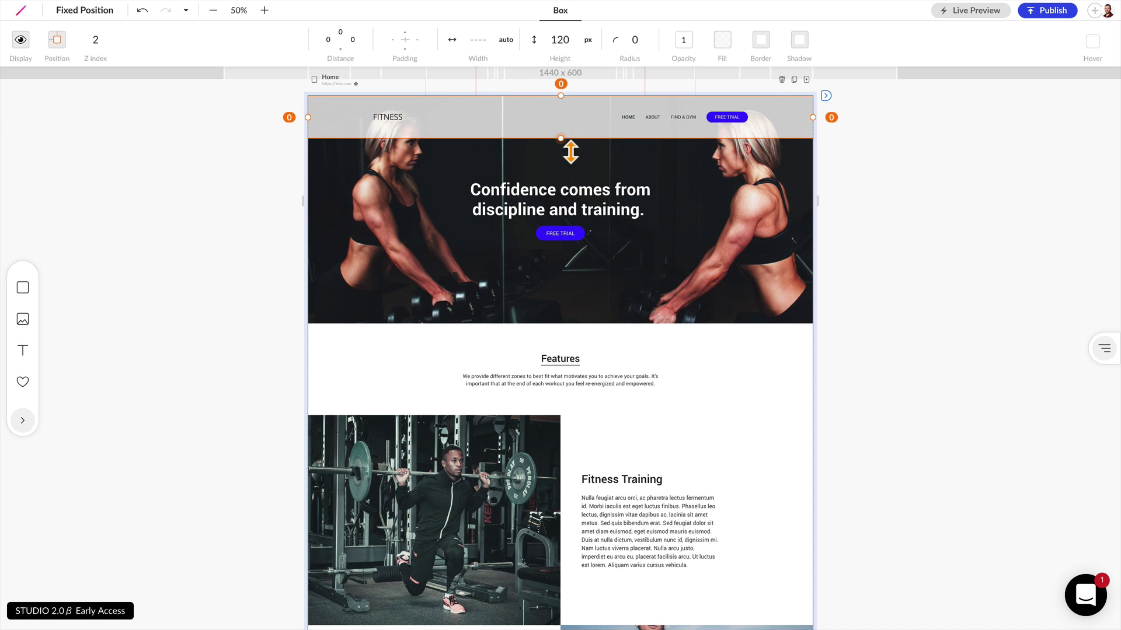
mouse_move(570, 150)
mouse_down()
mouse_move(570, 297)
mouse_move(567, 143)
mouse_up()
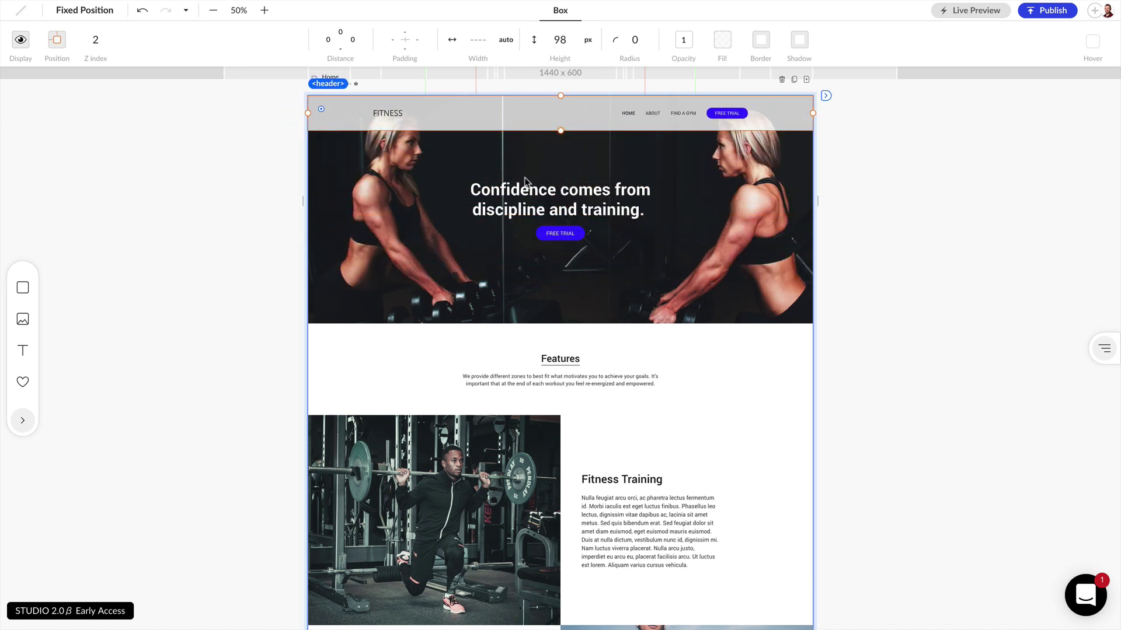
mouse_move(824, 123)
mouse_down()
mouse_move(695, 124)
mouse_move(819, 128)
mouse_up()
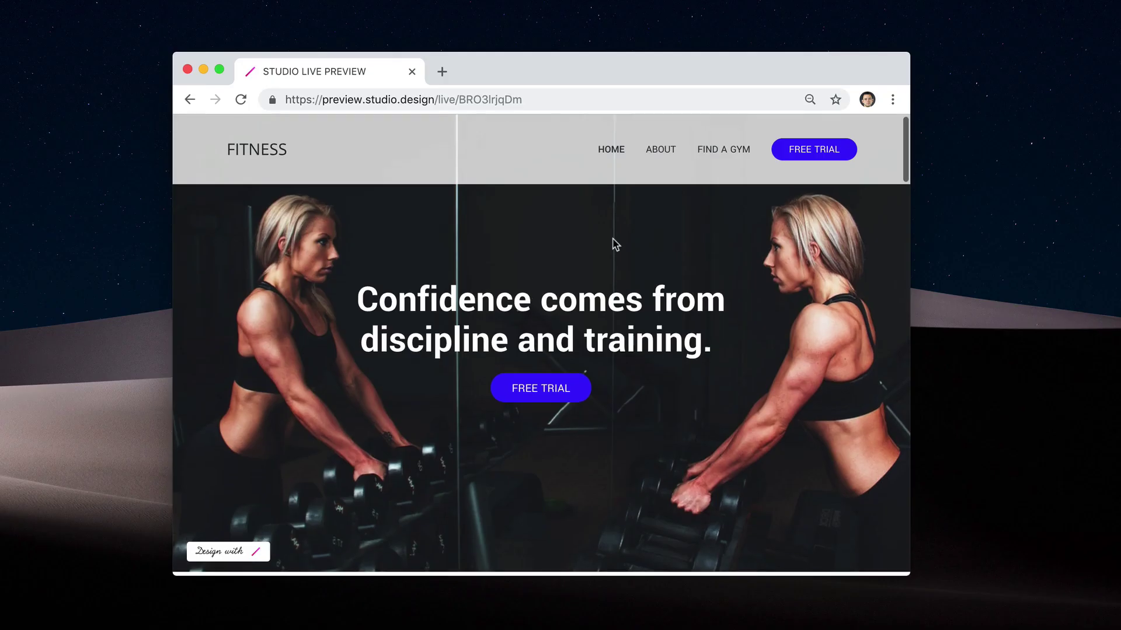
scroll(613, 244, down, 8)
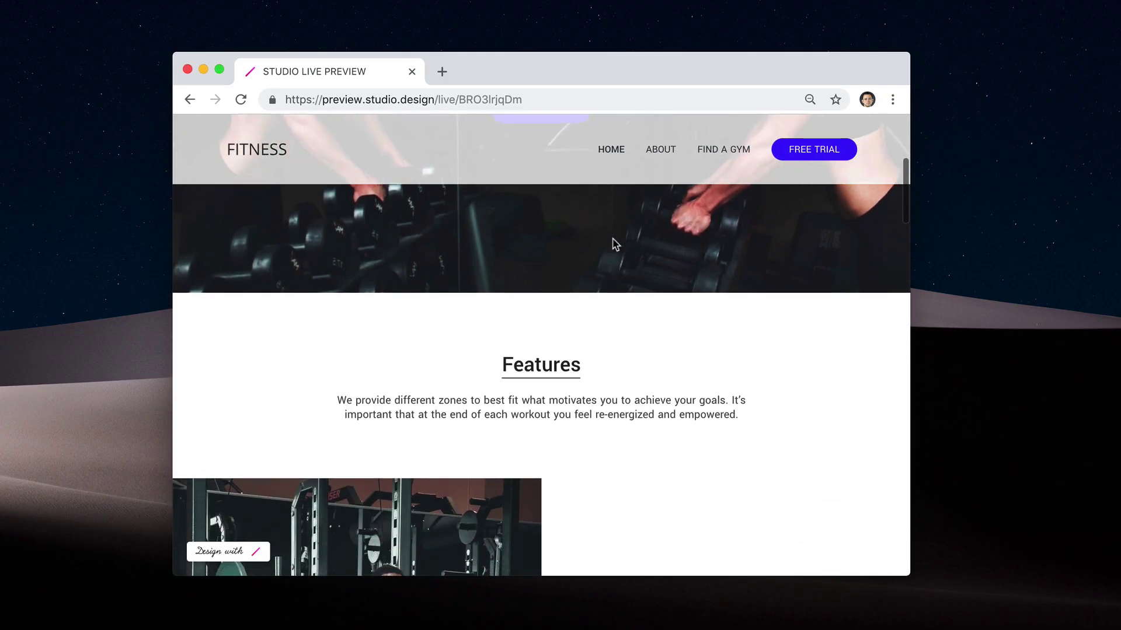
scroll(613, 241, down, 8)
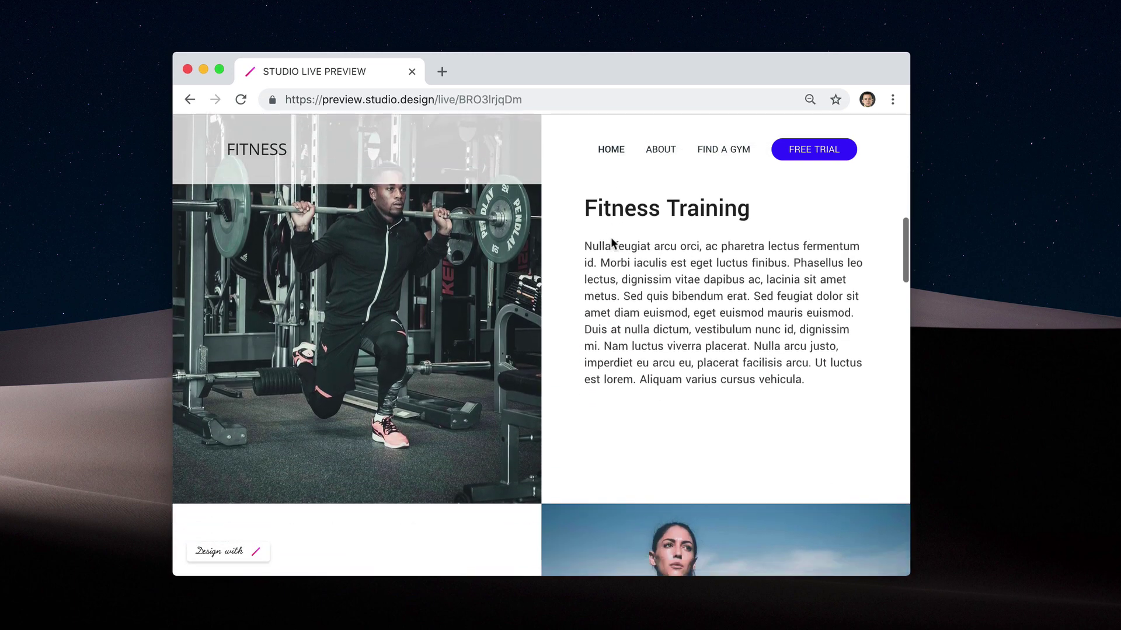
scroll(610, 241, down, 2)
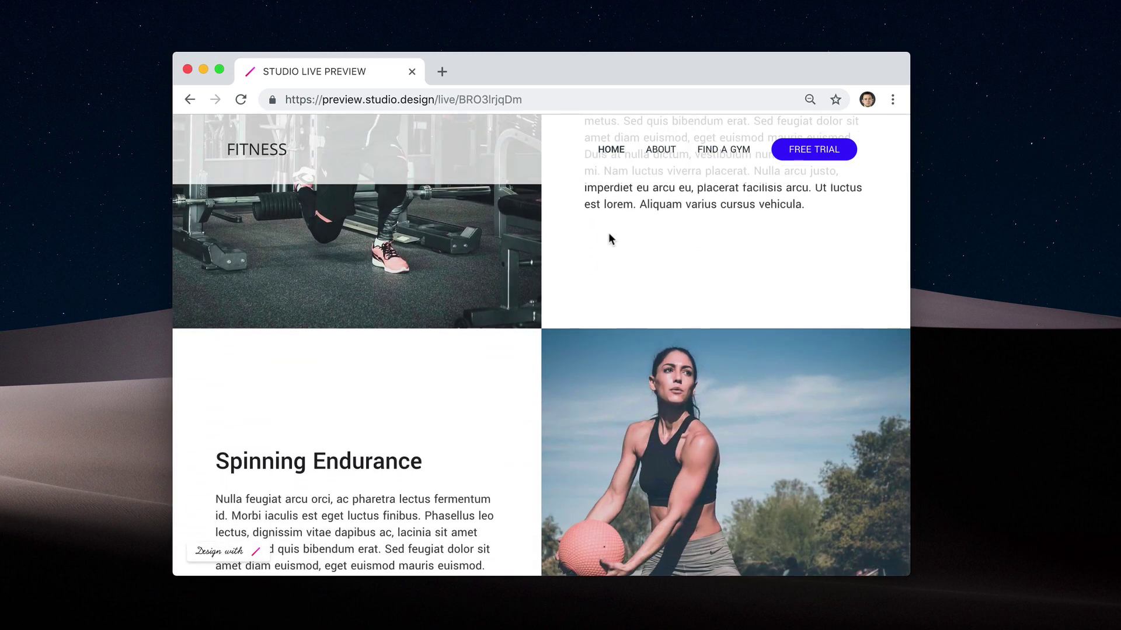
scroll(609, 236, down, 3)
scroll(608, 236, down, 5)
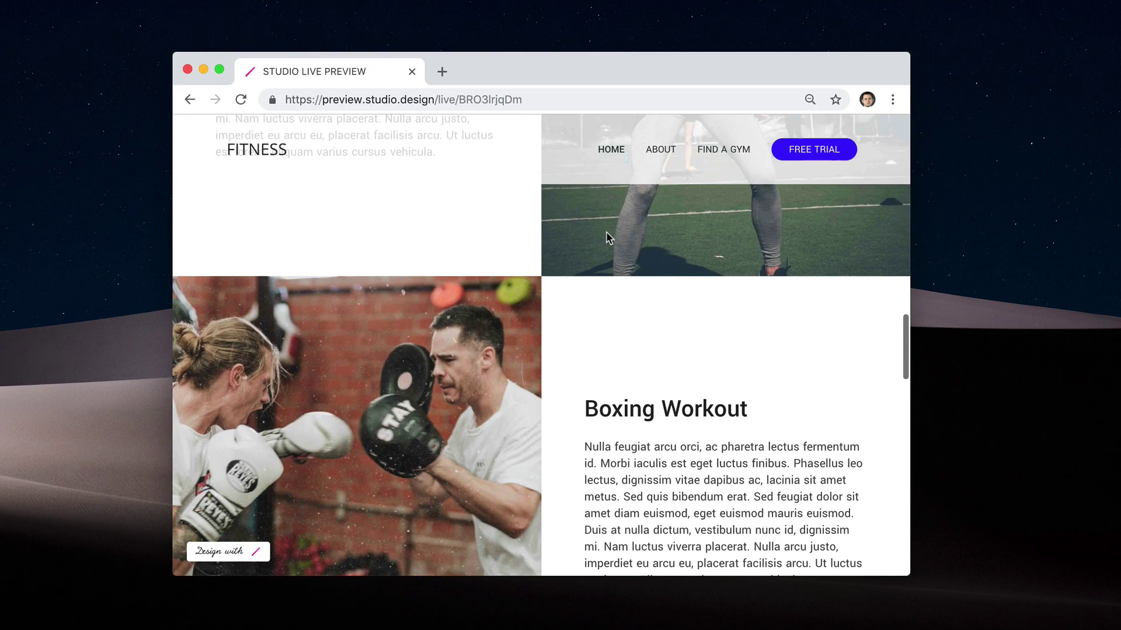
scroll(604, 235, up, 5)
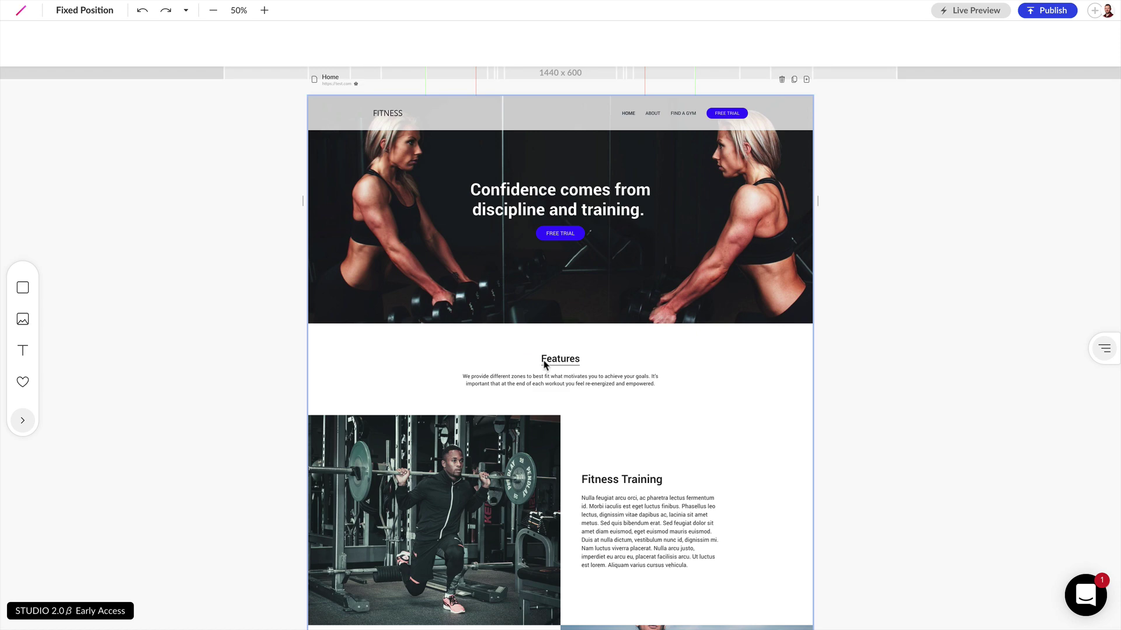
Draw a new box below the Go better be better banner and fill it with #212121
scroll(639, 365, down, 20)
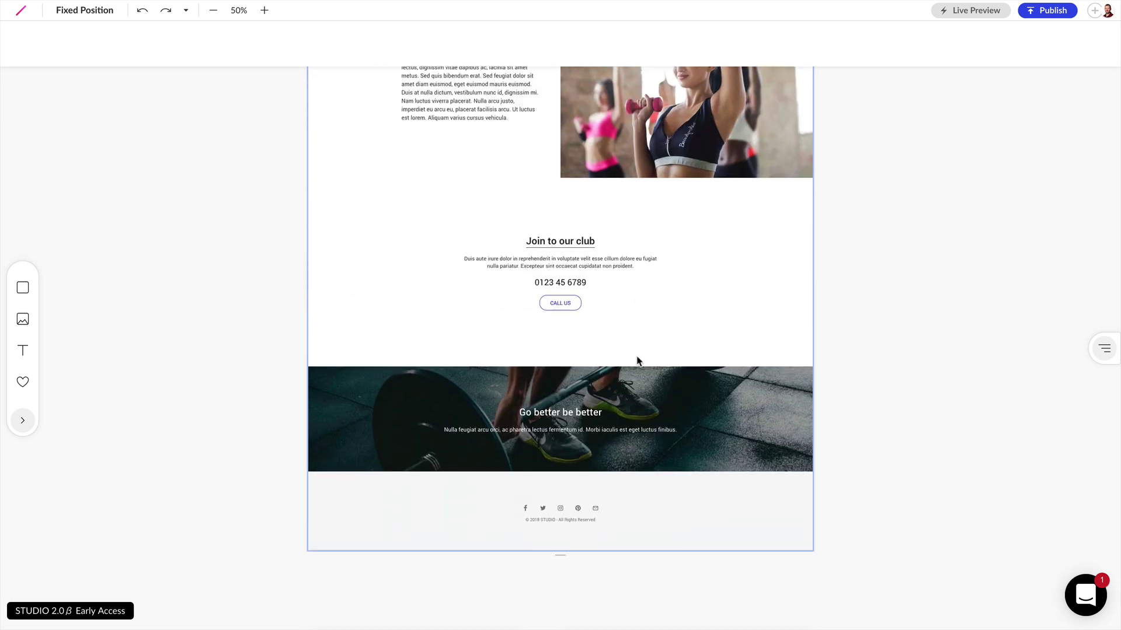
drag(23, 288, 482, 395)
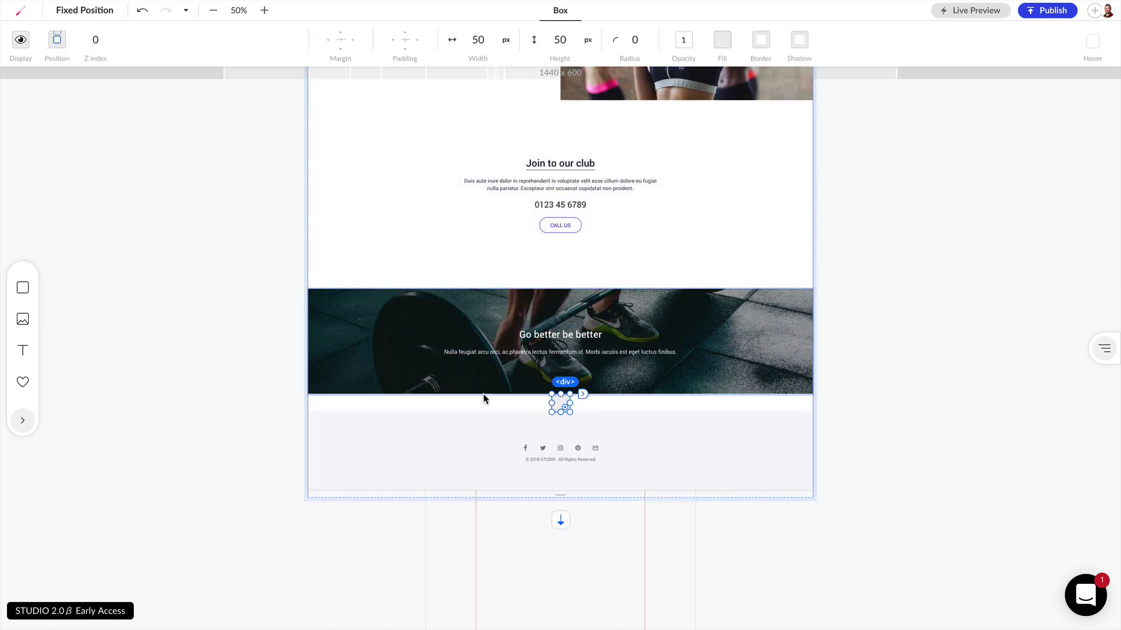
click(723, 39)
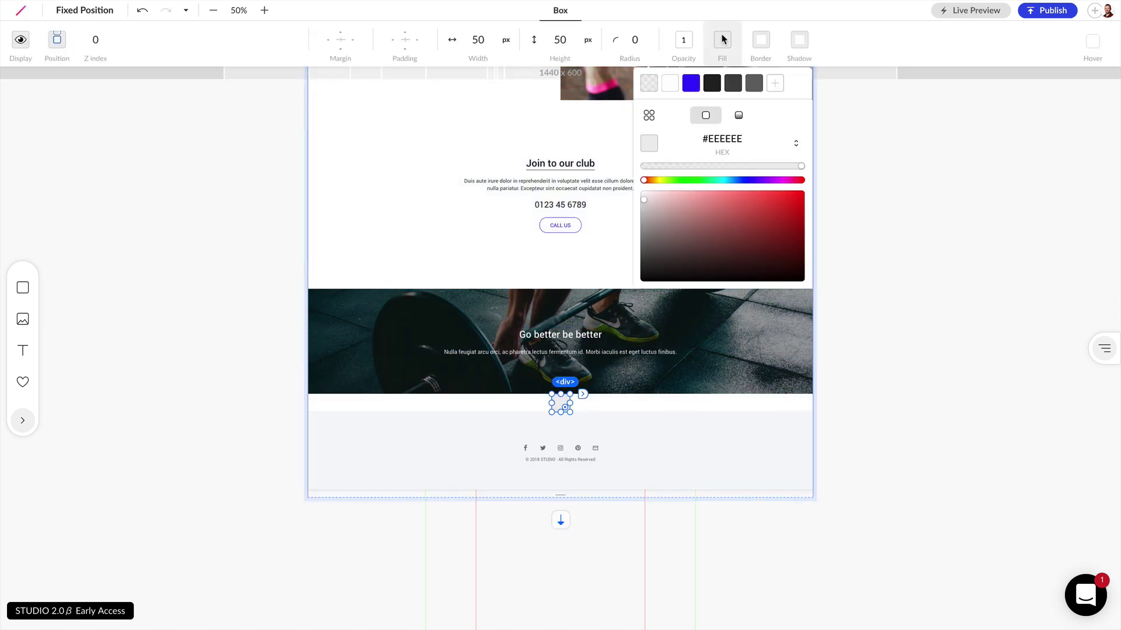
click(712, 84)
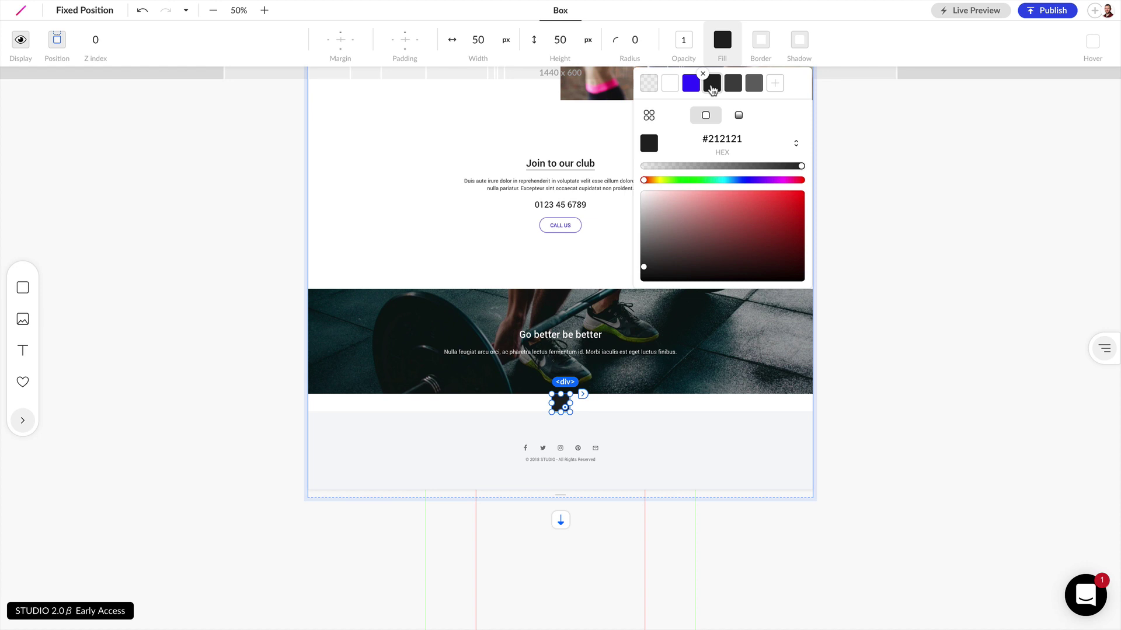
Size the box to 100 × 100 px with corner radius 50, making it a circle
click(472, 40)
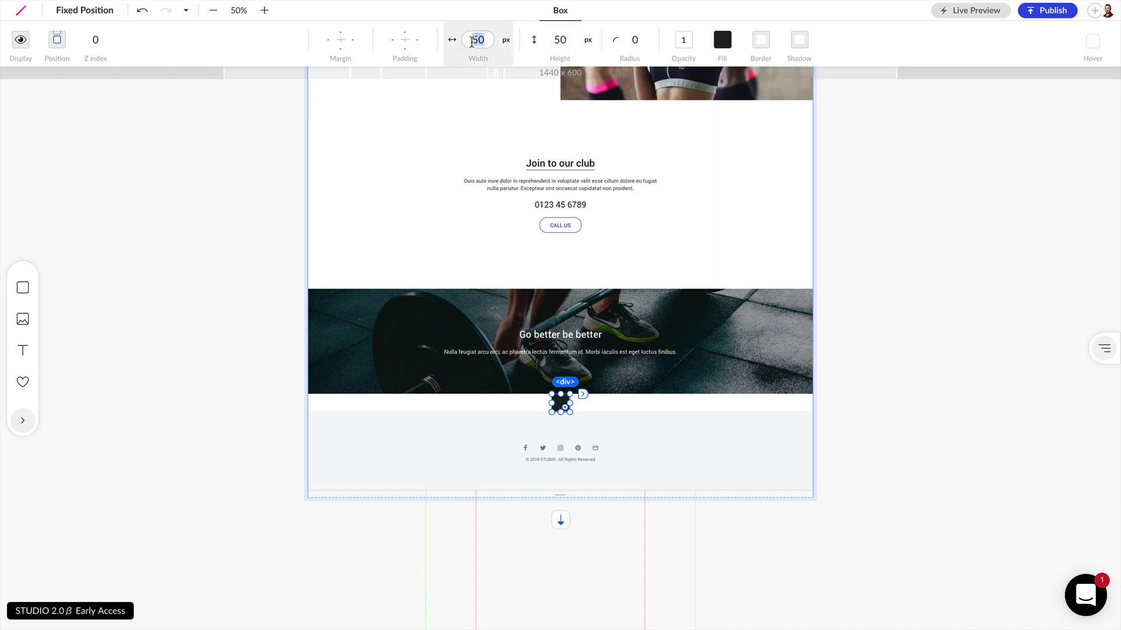
key(Tab)
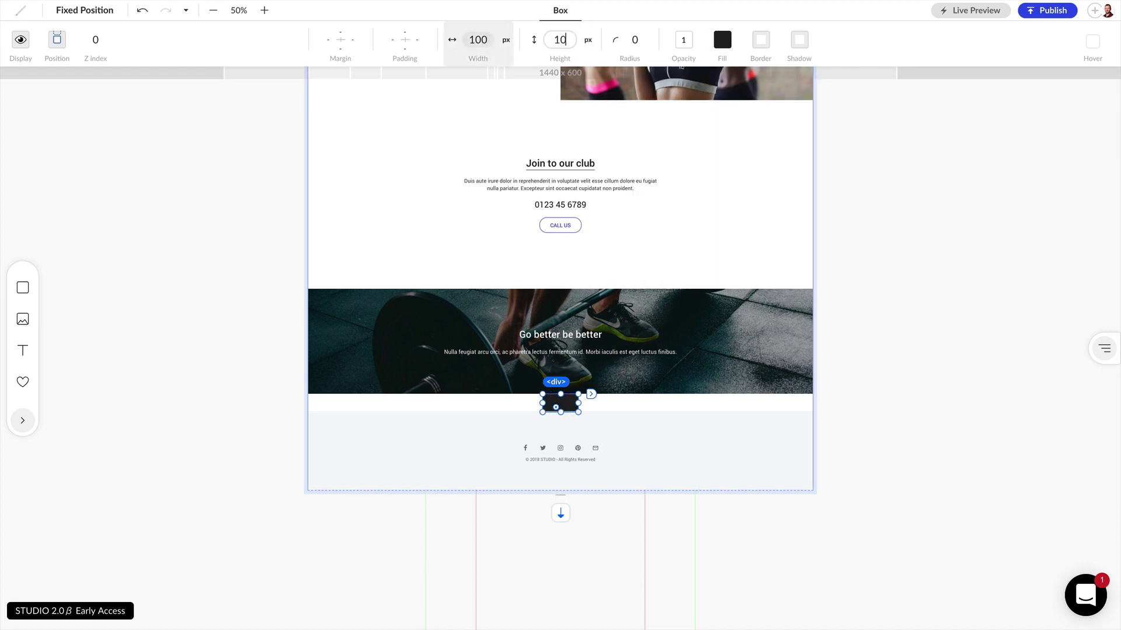
text(100)
key(Return)
click(635, 39)
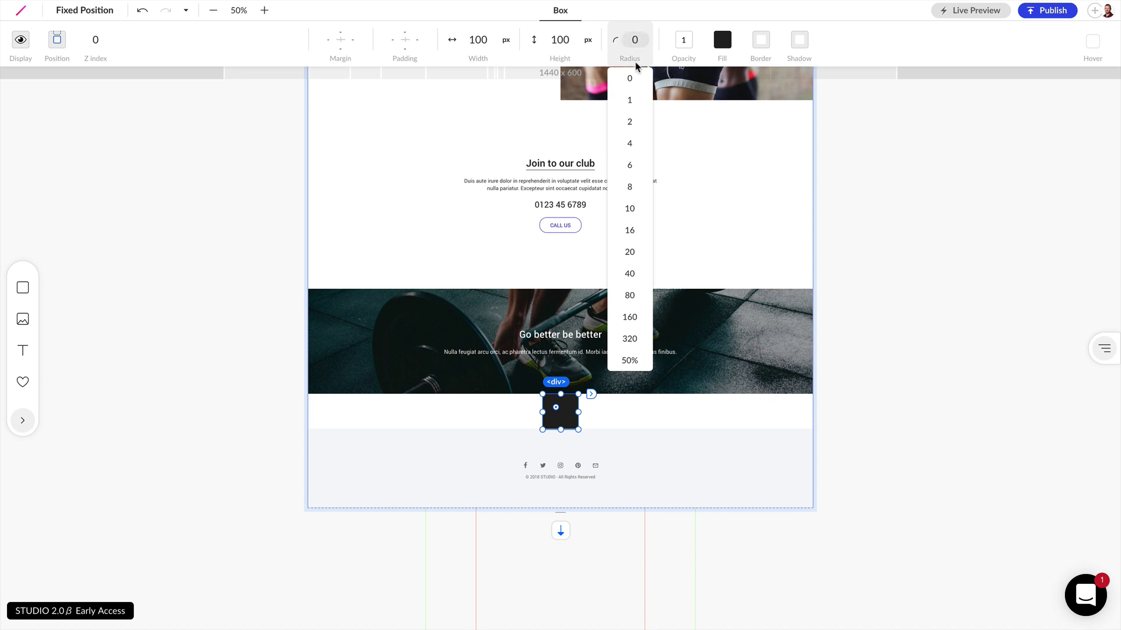
click(636, 39)
text(50)
key(Return)
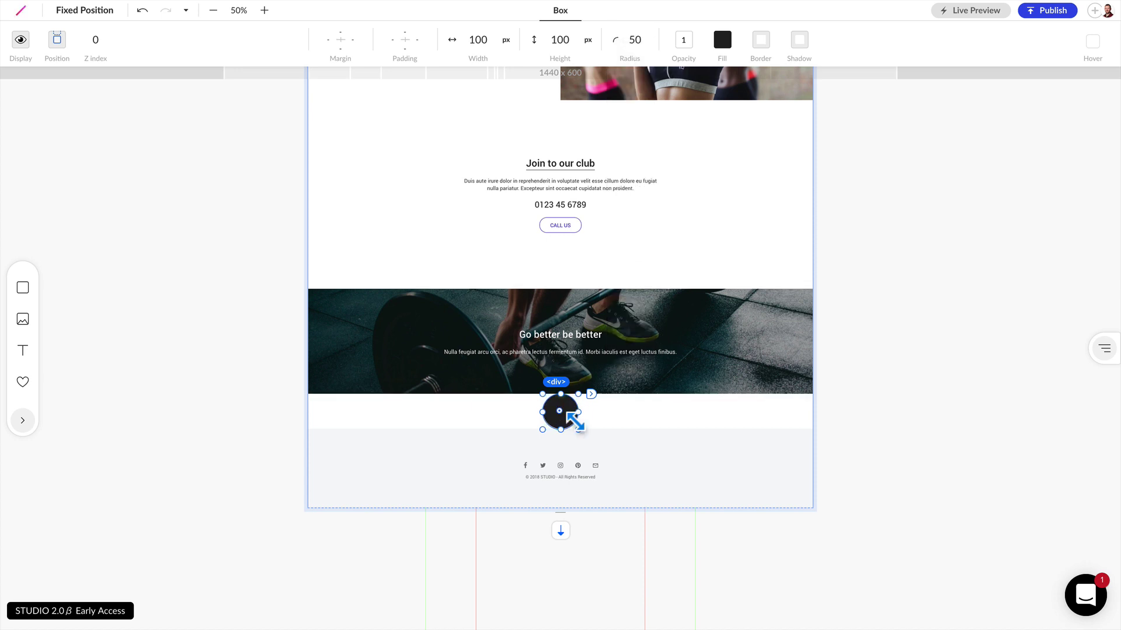
Move the dark circle to the page bottom, directly under Base, and bring up its Position dropdown
click(58, 47)
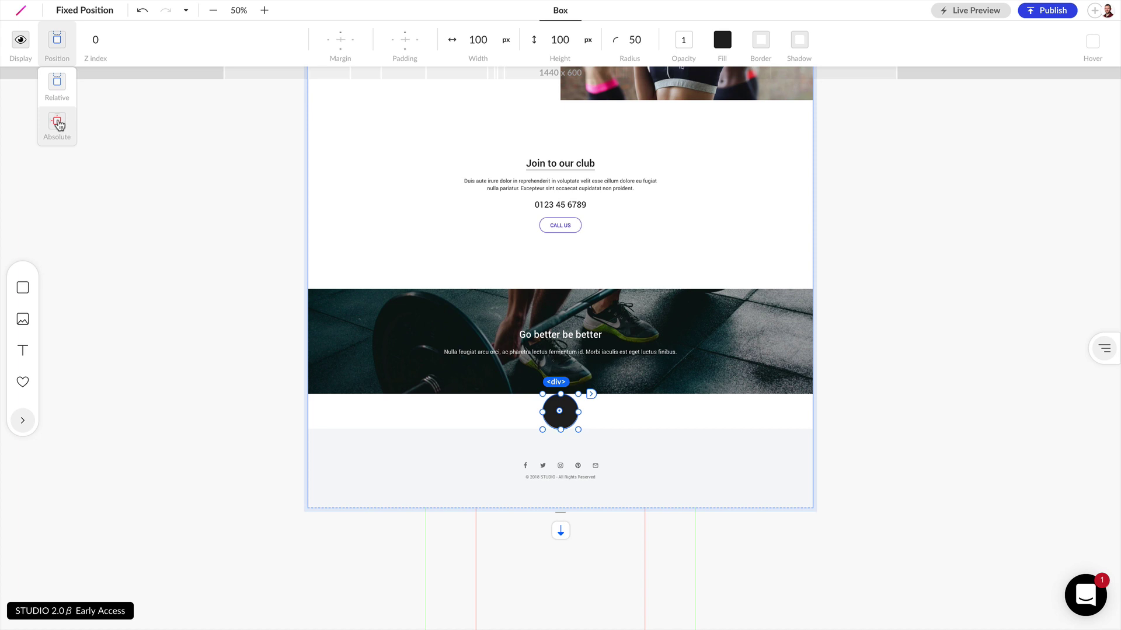
click(1104, 348)
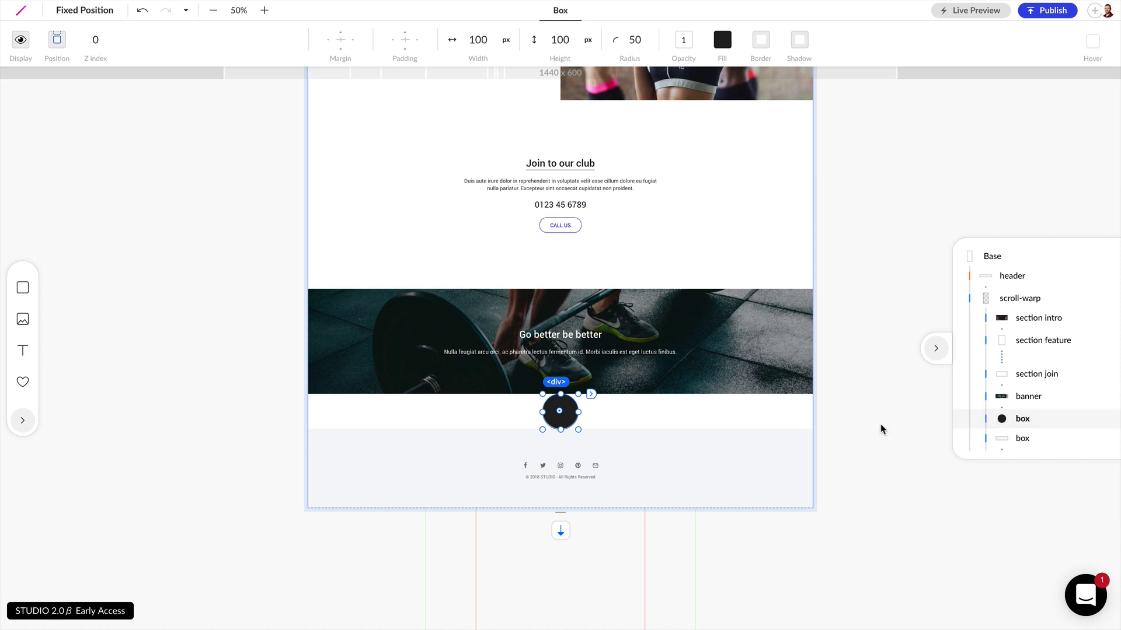
drag(569, 422, 582, 517)
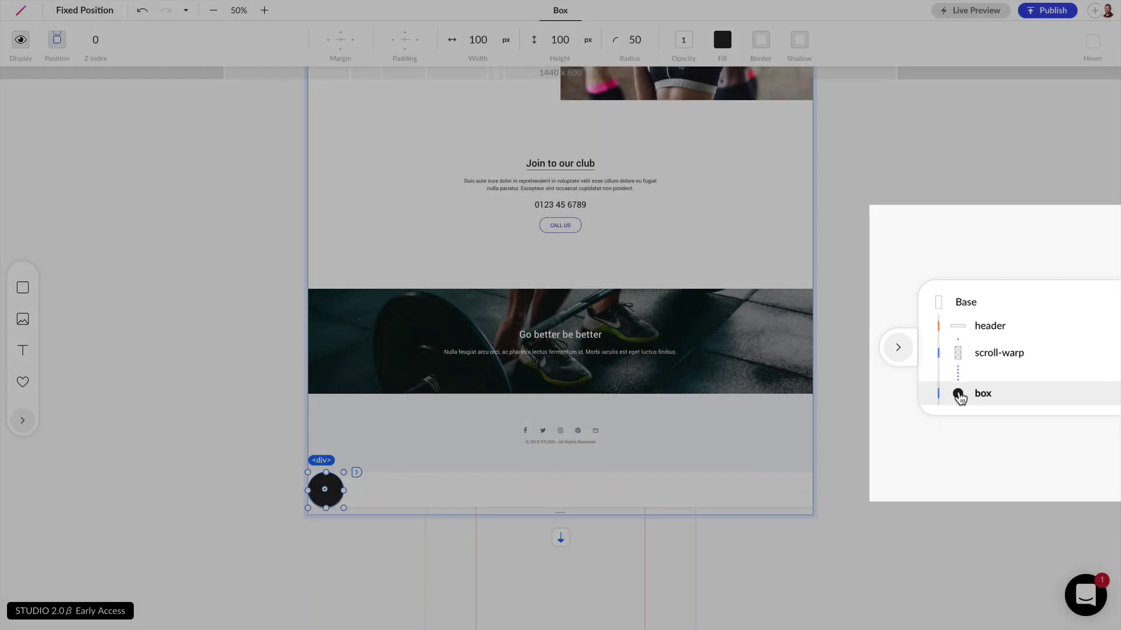
click(56, 39)
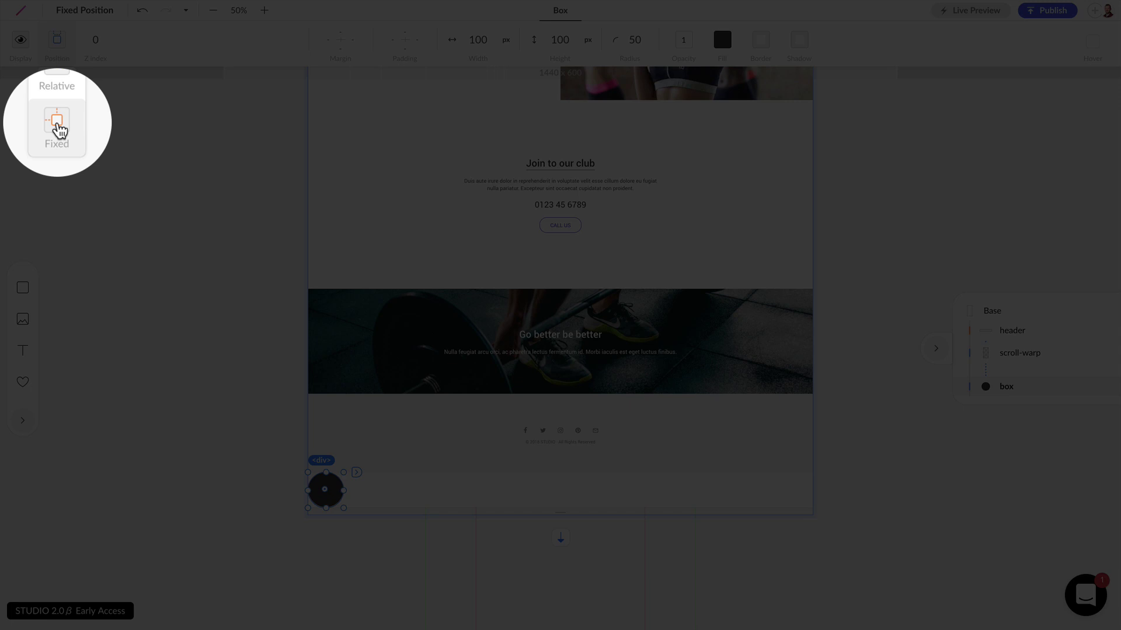
Set the circle's Position to Fixed and drag it across the hero image
click(59, 126)
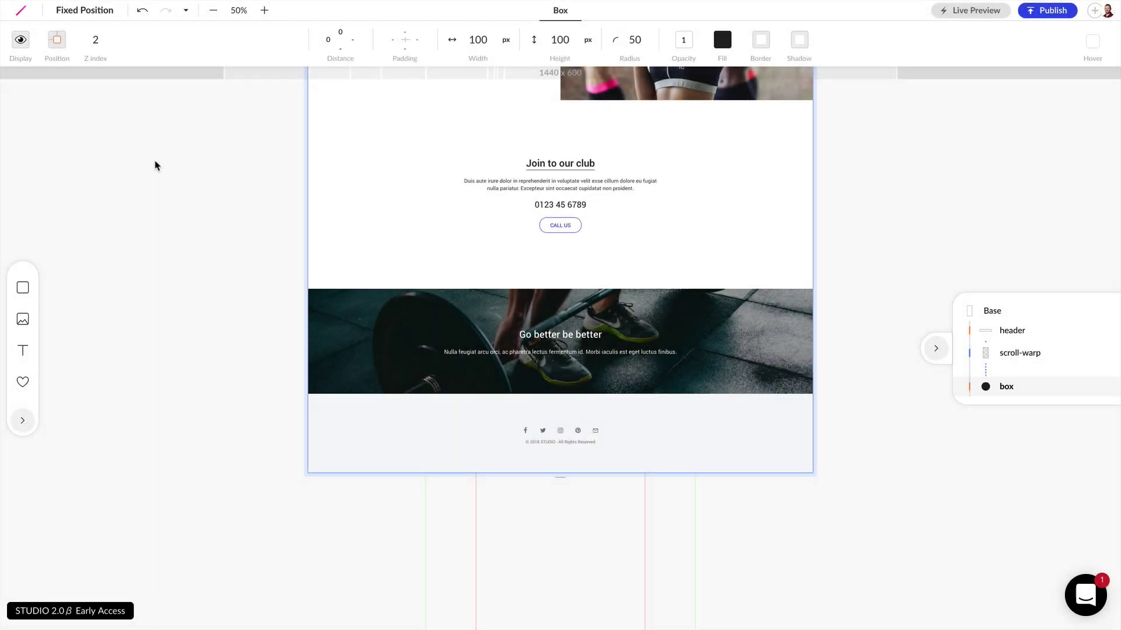
scroll(170, 173, up, 10)
scroll(169, 173, up, 10)
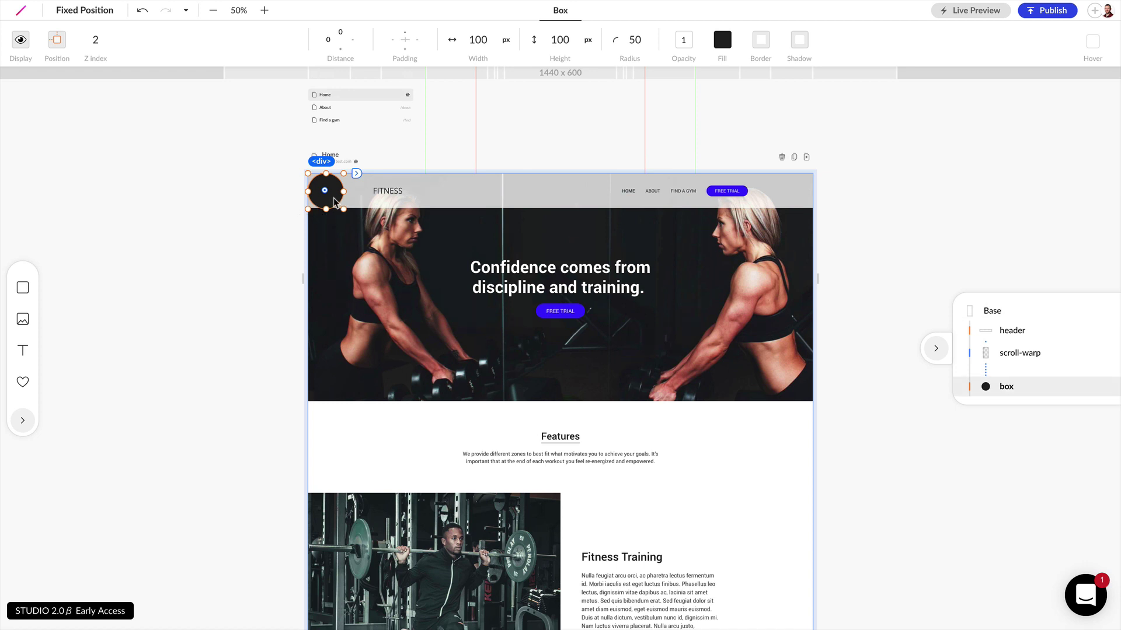
drag(336, 202, 498, 373)
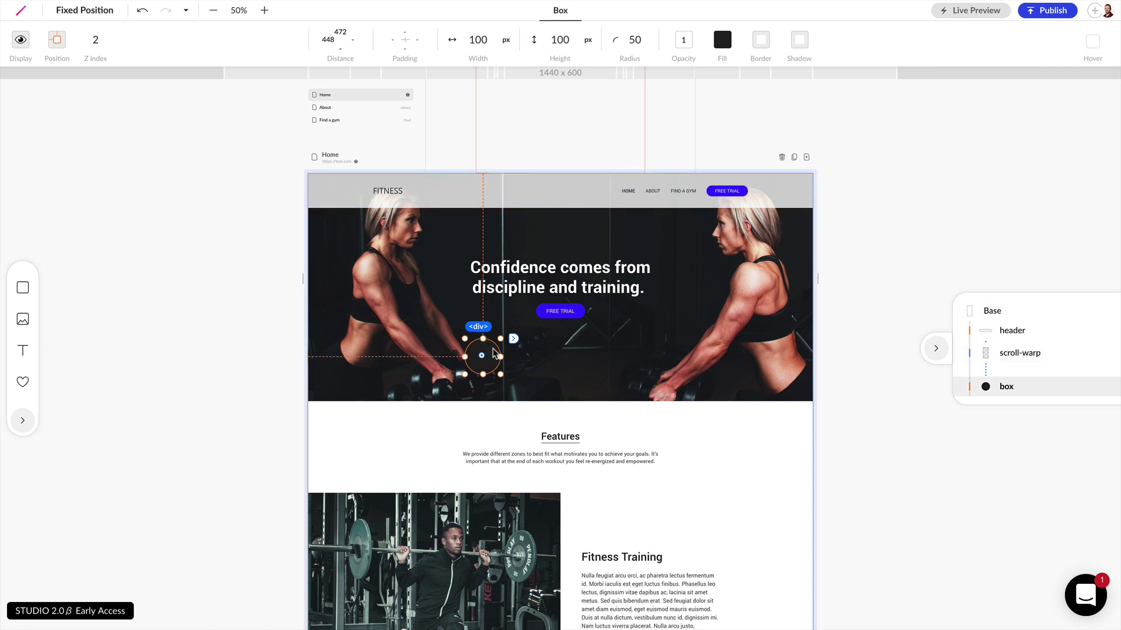
drag(493, 353, 622, 346)
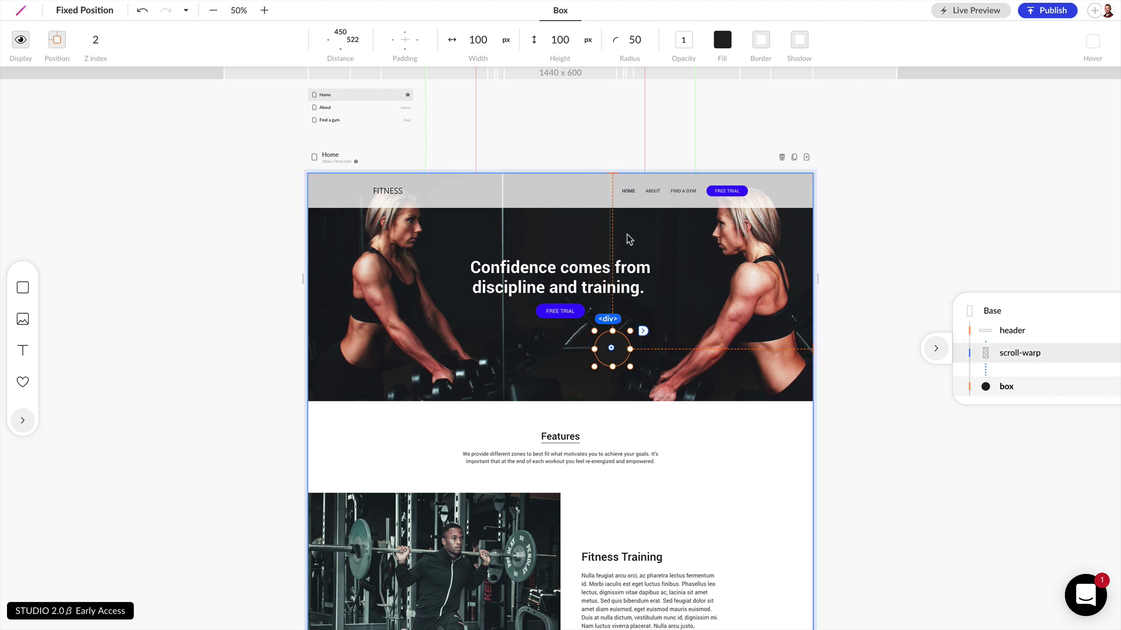
Drag the fixed circle down toward the right side, beside the Boxing Workout text
scroll(628, 239, down, 3)
drag(622, 177, 697, 453)
scroll(697, 453, down, 6)
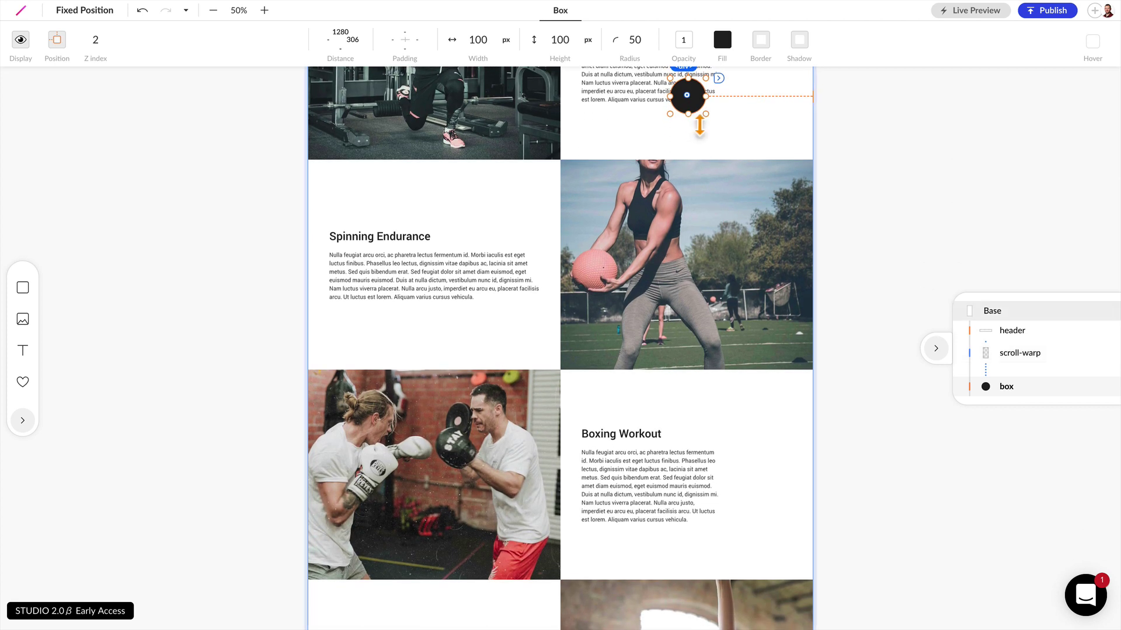
drag(699, 124, 712, 518)
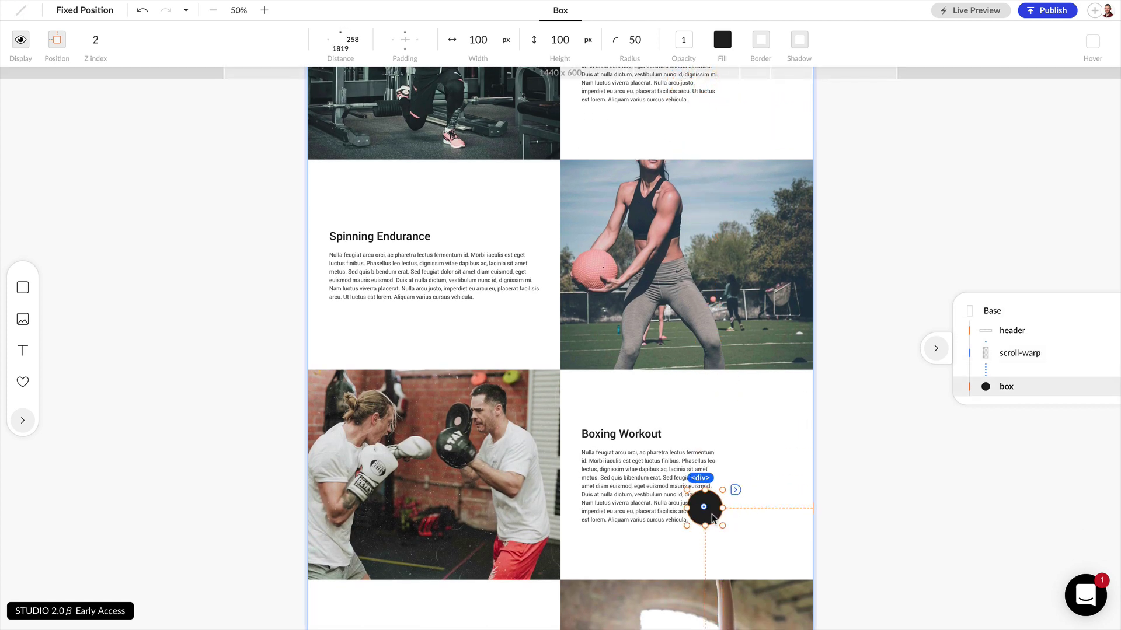
scroll(712, 518, down, 6)
drag(713, 165, 699, 203)
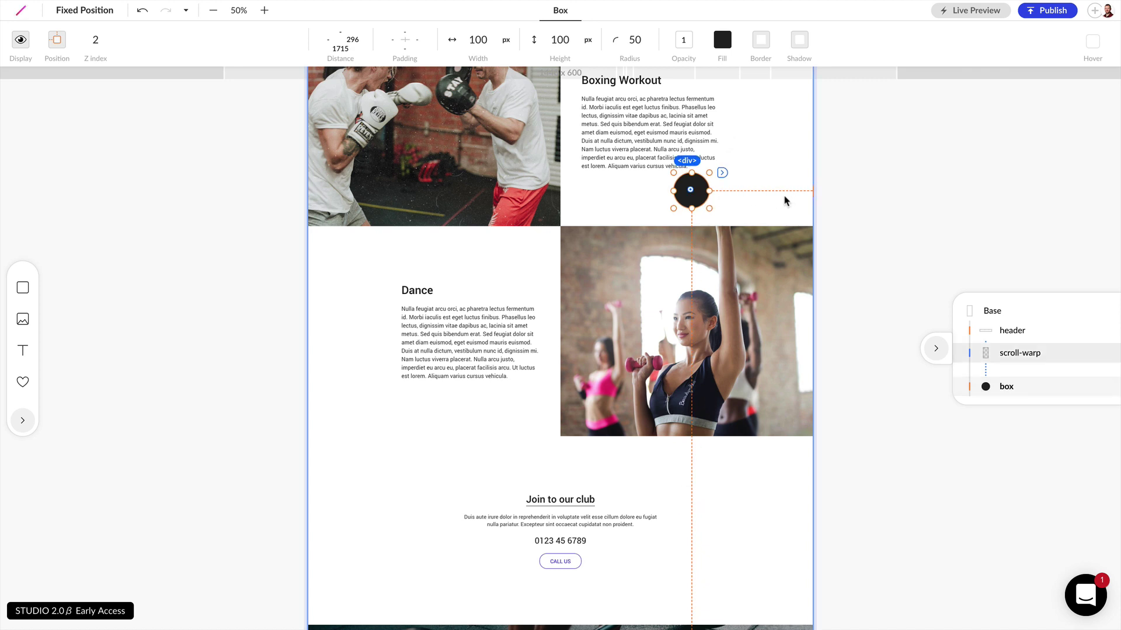
Set the circle's right and bottom distances to 100 each, then deselect it
click(340, 37)
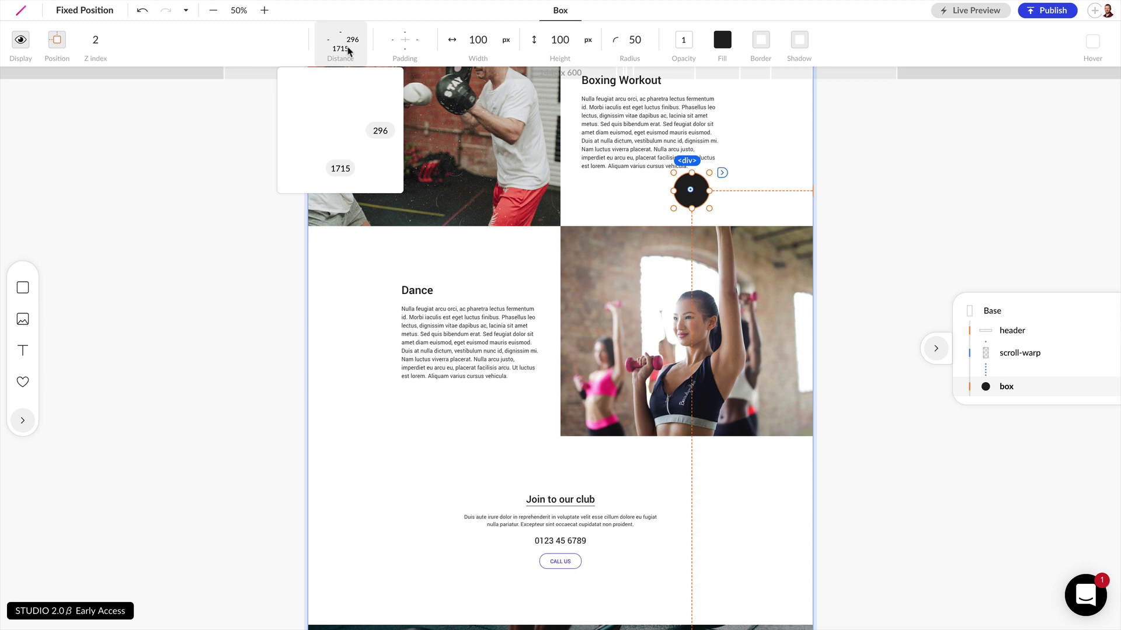
click(380, 131)
key(Return)
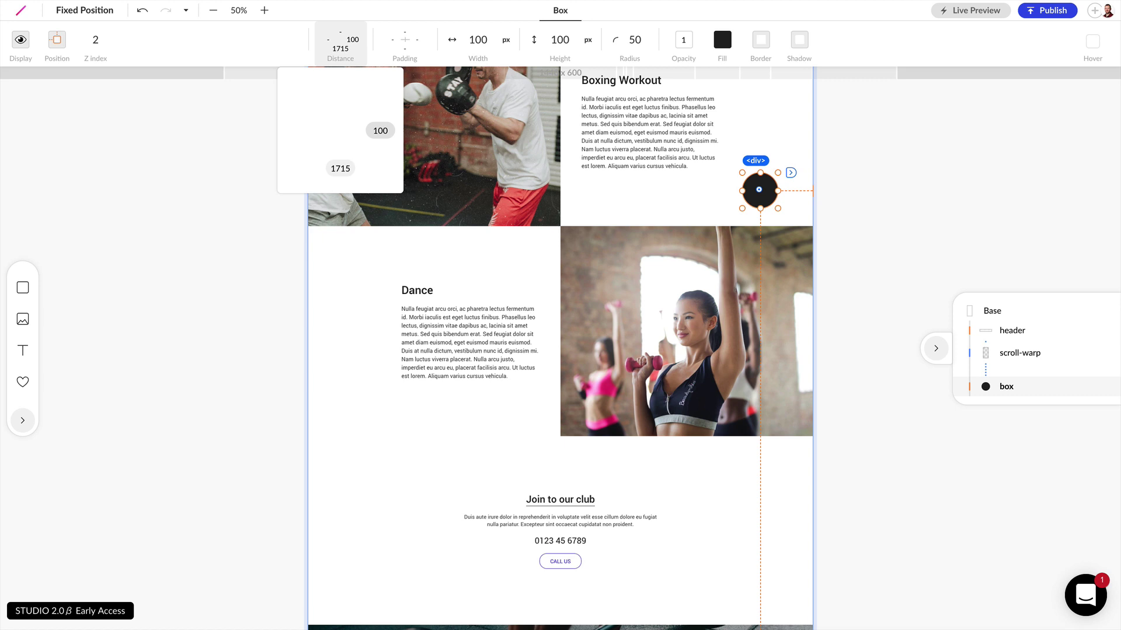
click(340, 168)
text(100)
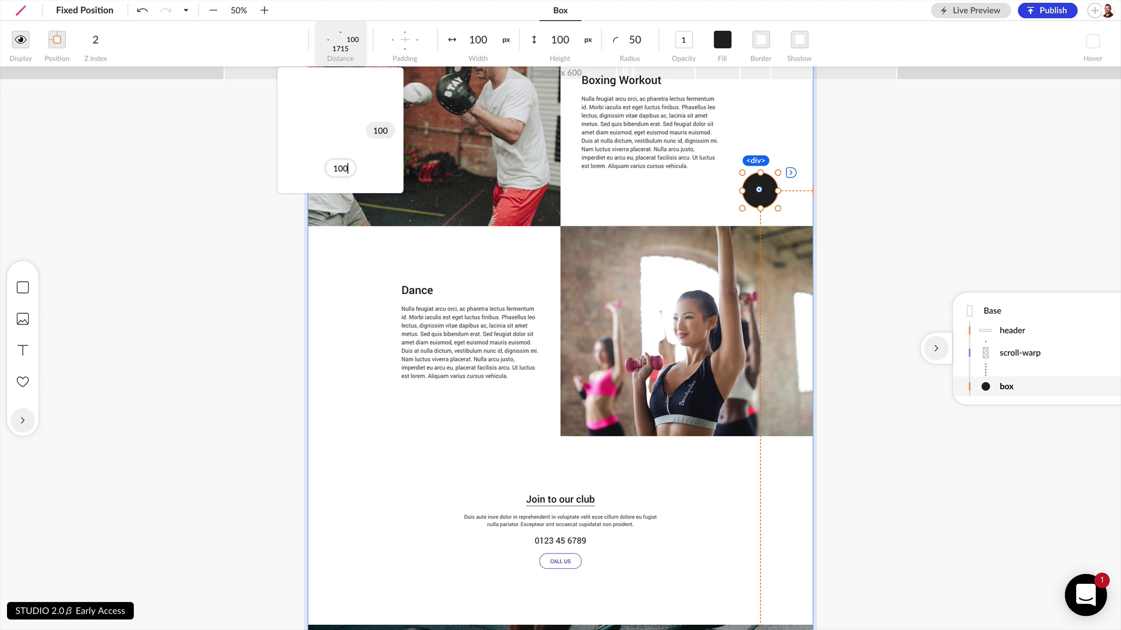
key(Return)
click(382, 297)
scroll(545, 296, down, 6)
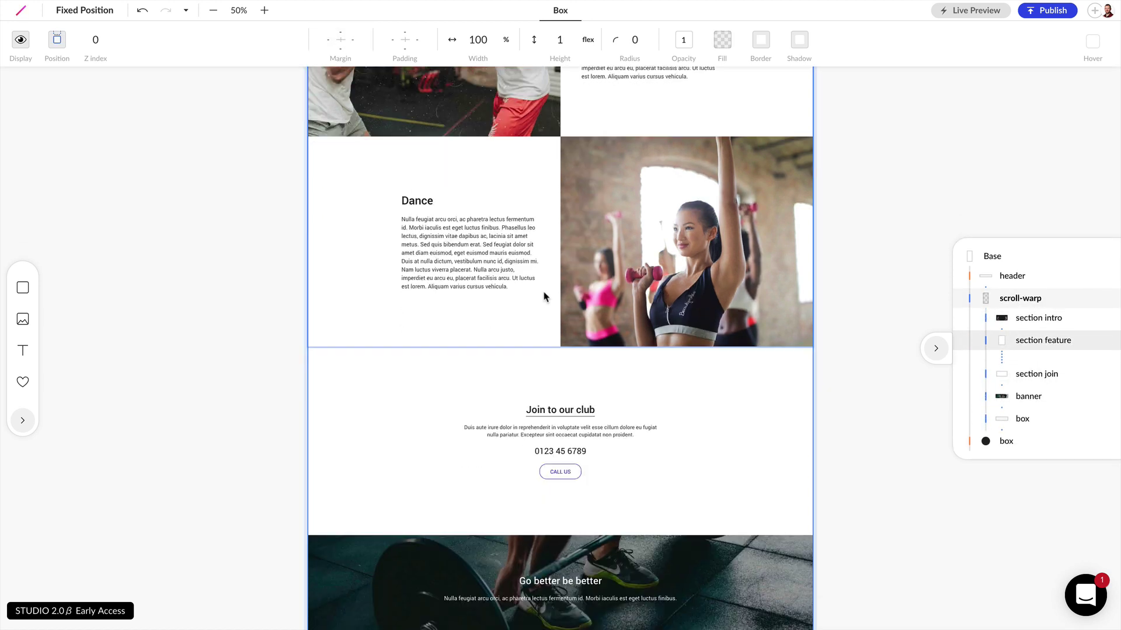
click(760, 411)
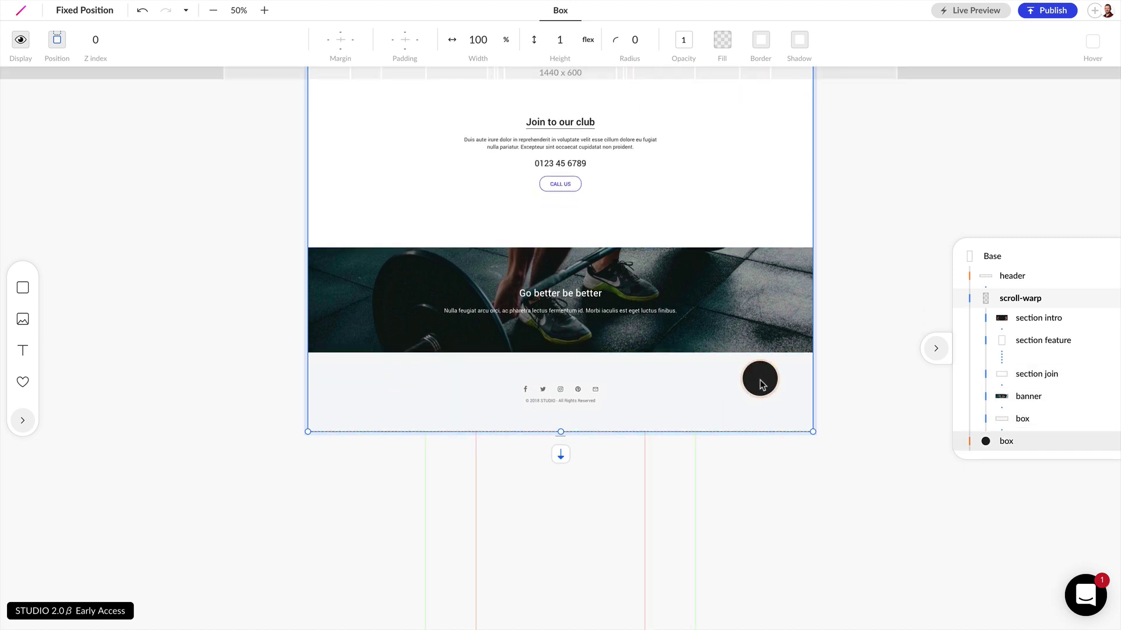
Search the icon library for 'chat' and drop the chat icon into the black circle
click(23, 421)
click(136, 87)
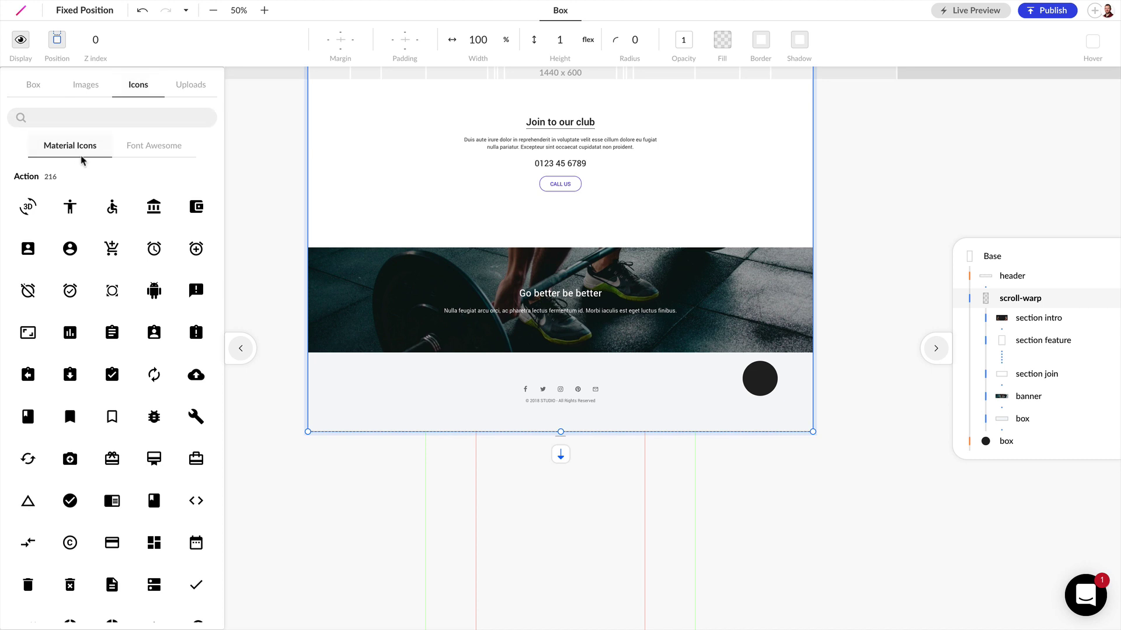
click(94, 120)
text(chat)
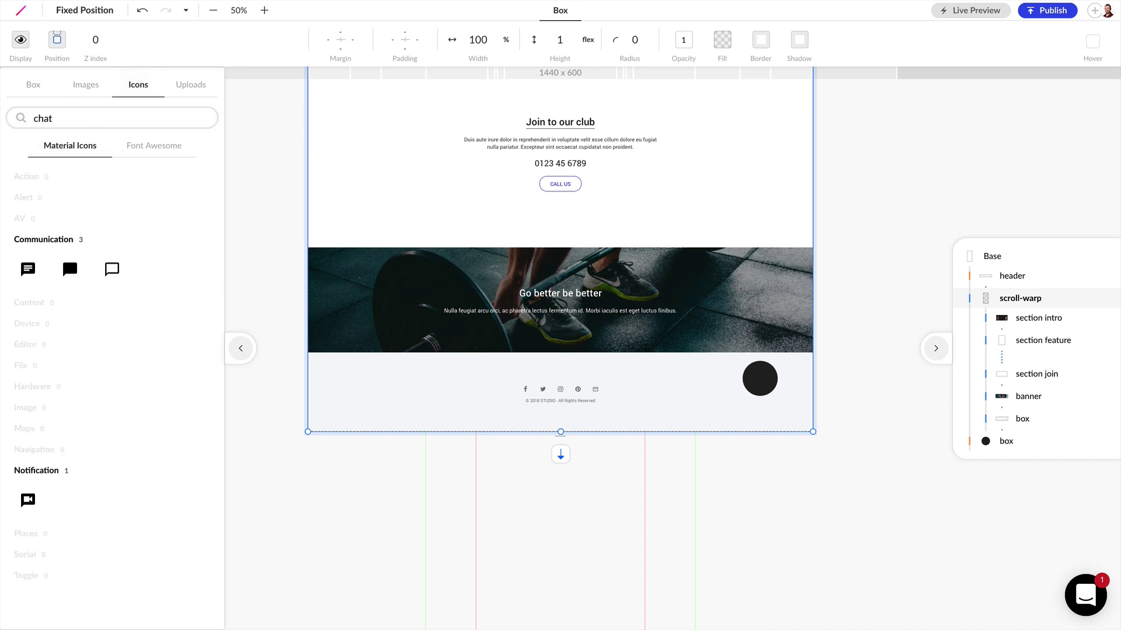
drag(71, 270, 763, 381)
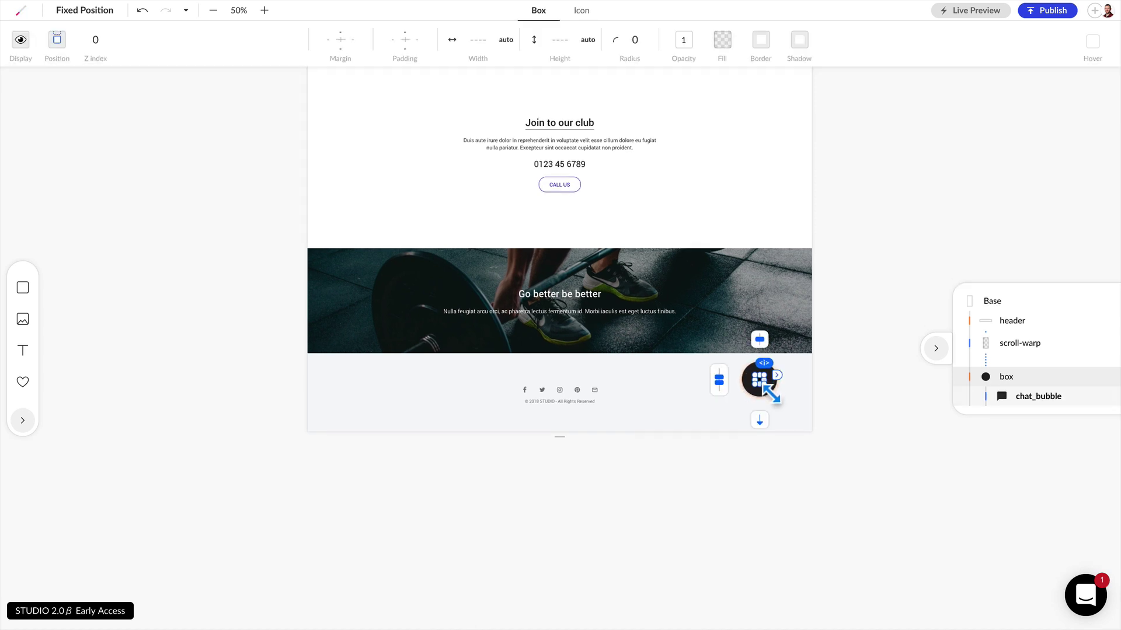
Make the chat icon white with size 36
click(582, 12)
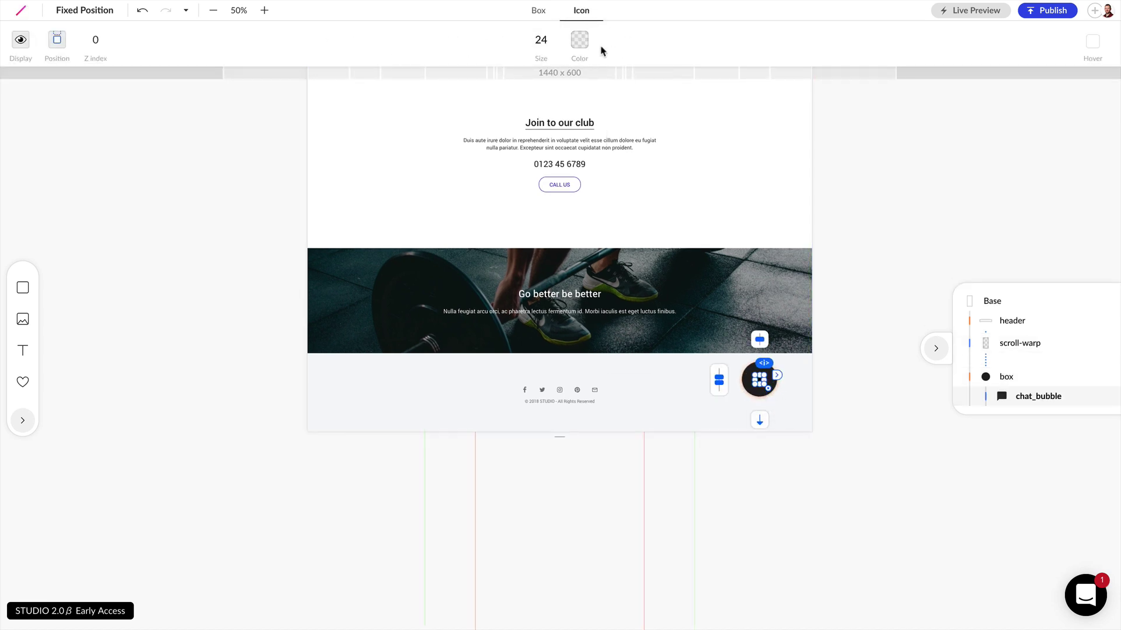
click(579, 40)
click(528, 84)
click(549, 40)
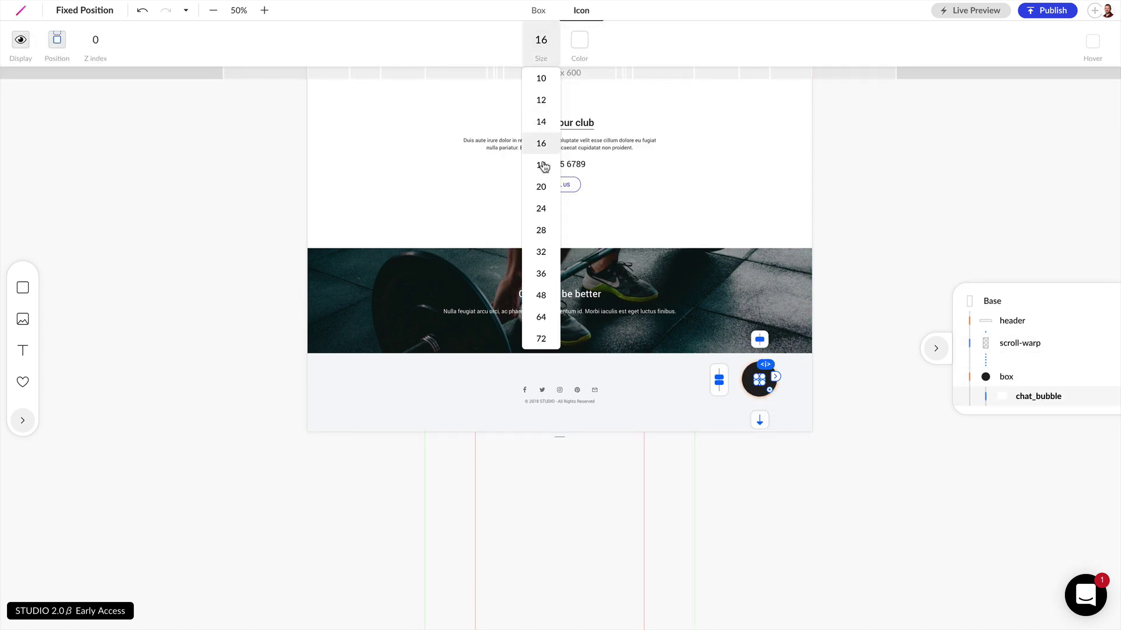
click(541, 274)
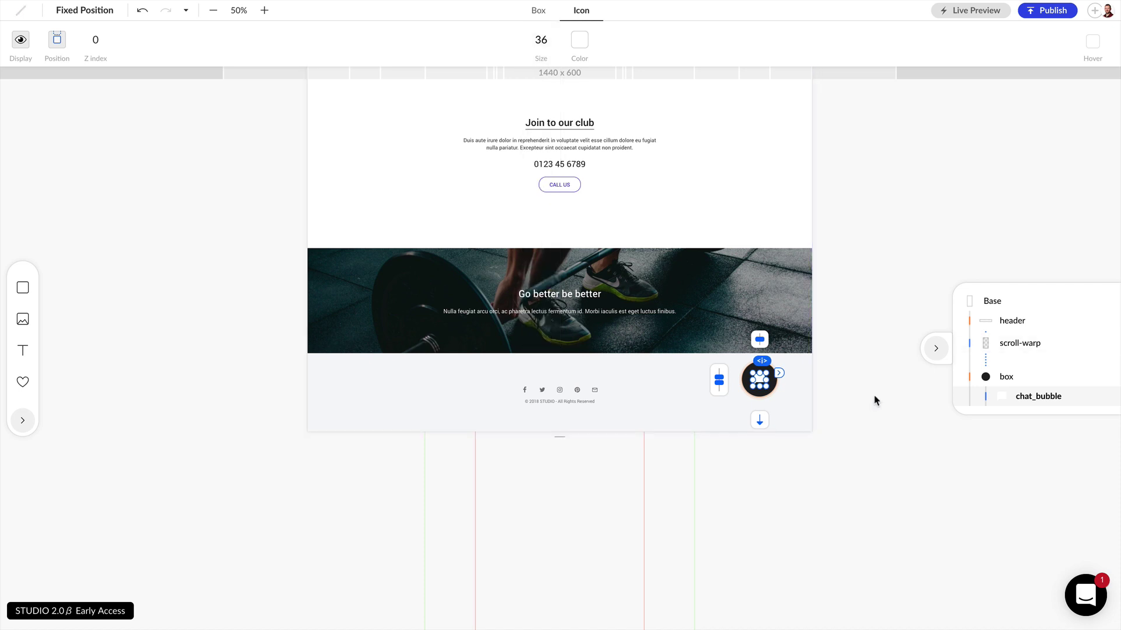
click(866, 405)
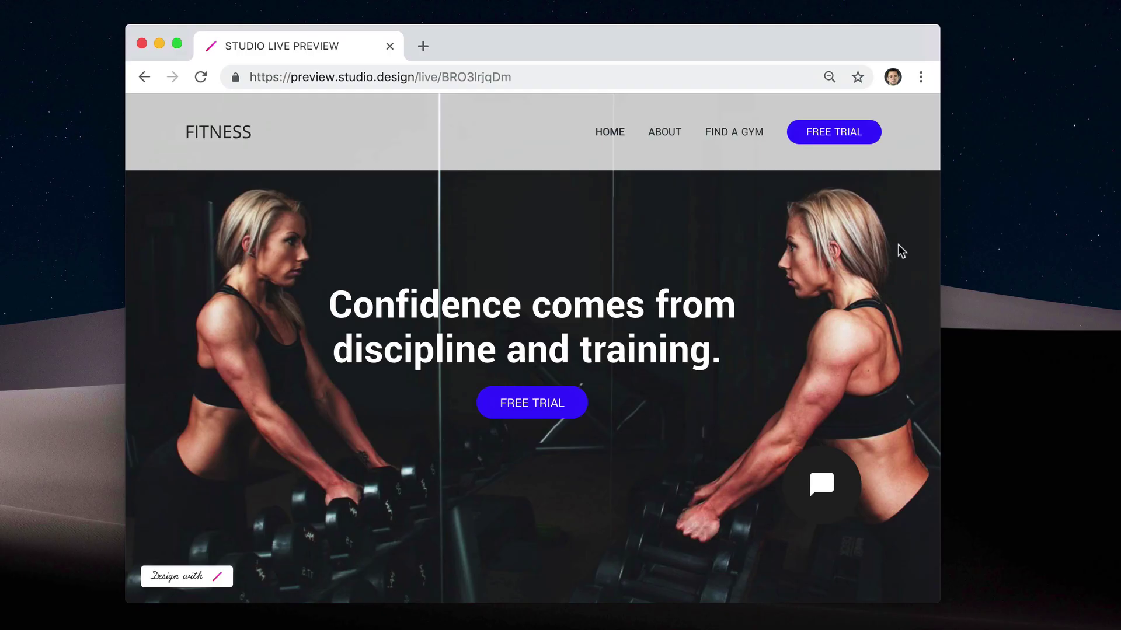
Scroll the live preview and narrow the browser window to test the fixed bubble
scroll(830, 314, down, 20)
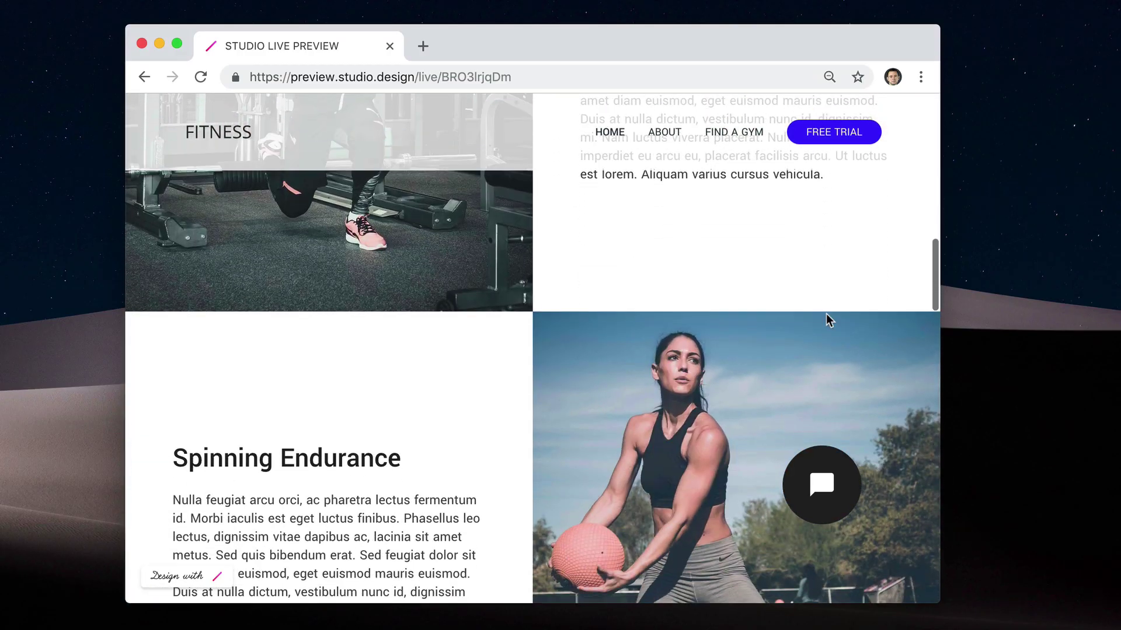
scroll(826, 316, down, 10)
scroll(824, 316, up, 18)
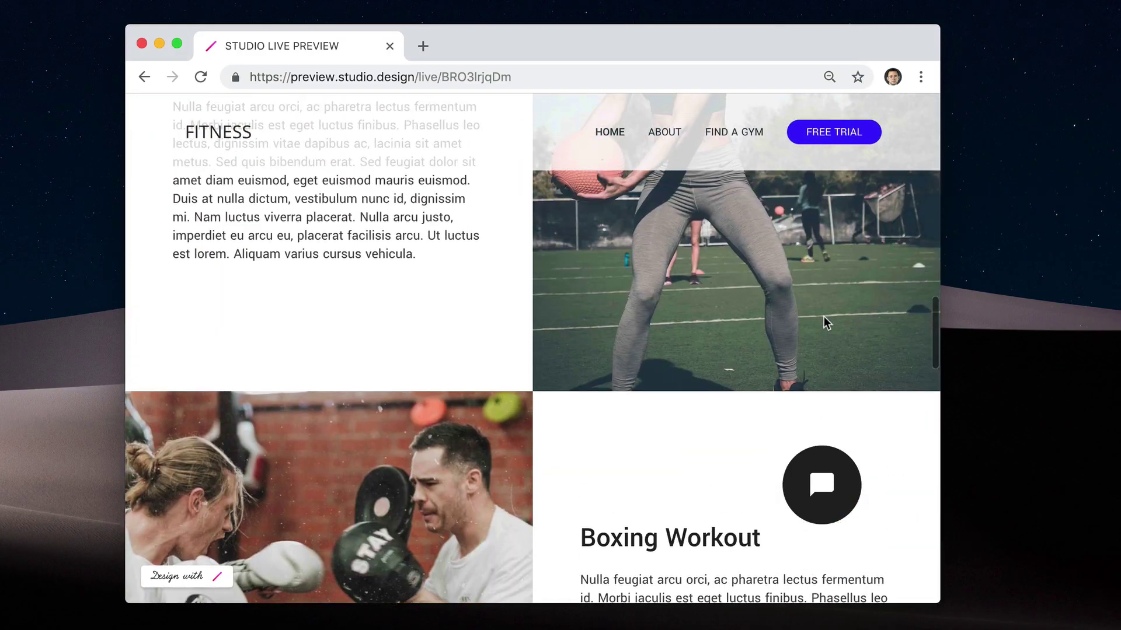
scroll(847, 350, down, 1)
drag(940, 417, 1016, 428)
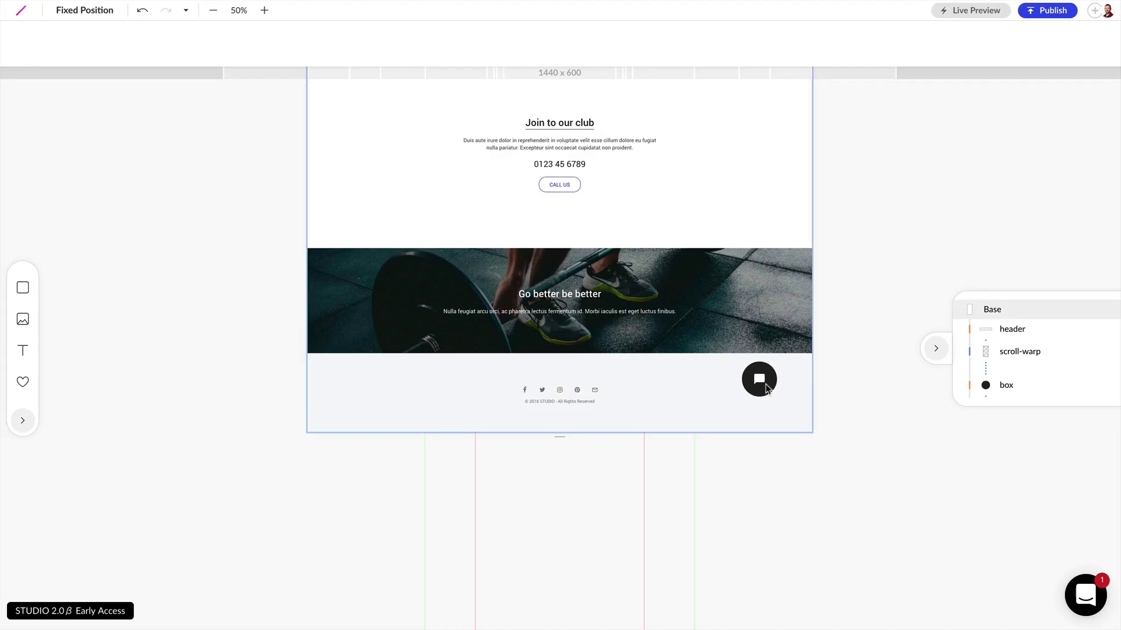
Set the chat circle's right and bottom distances to 50
click(765, 385)
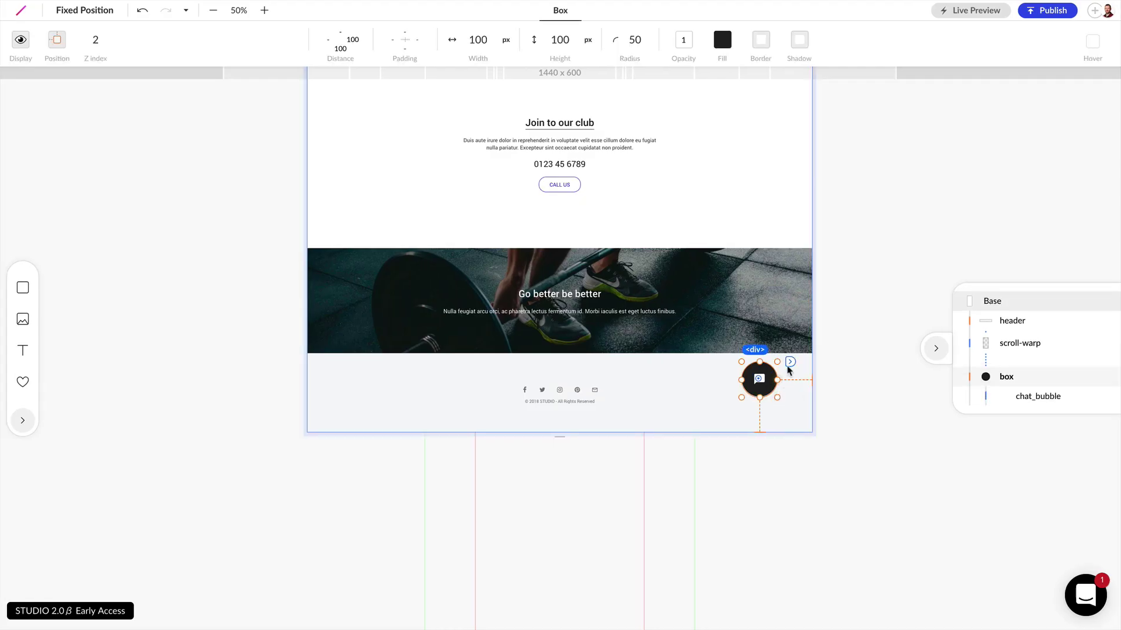
mouse_move(361, 75)
click(375, 131)
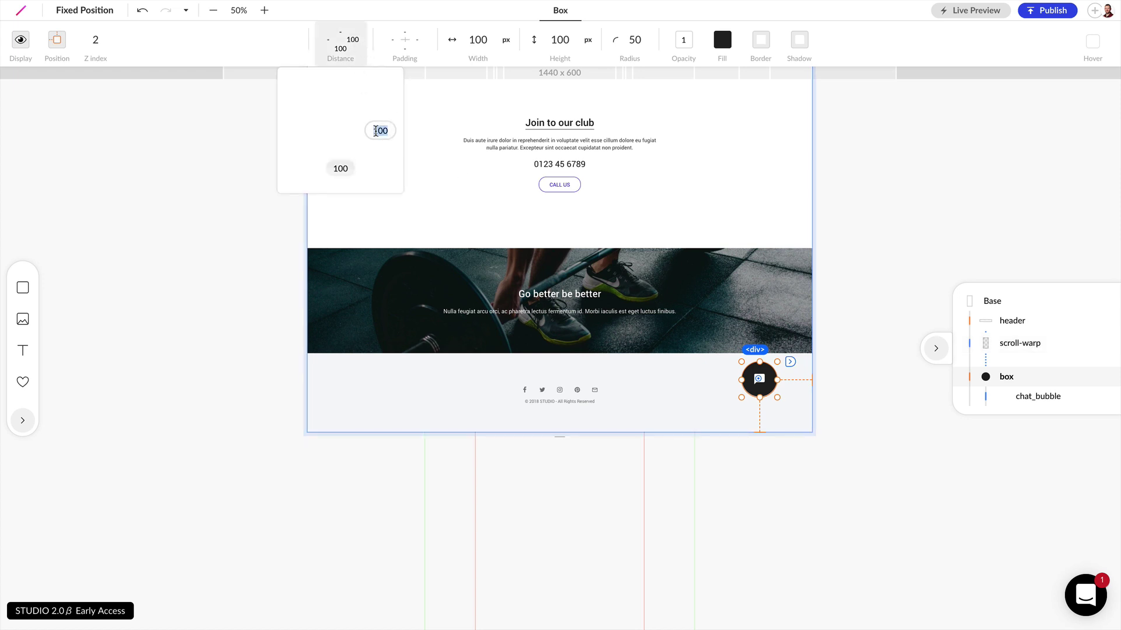
text(50)
key(Tab)
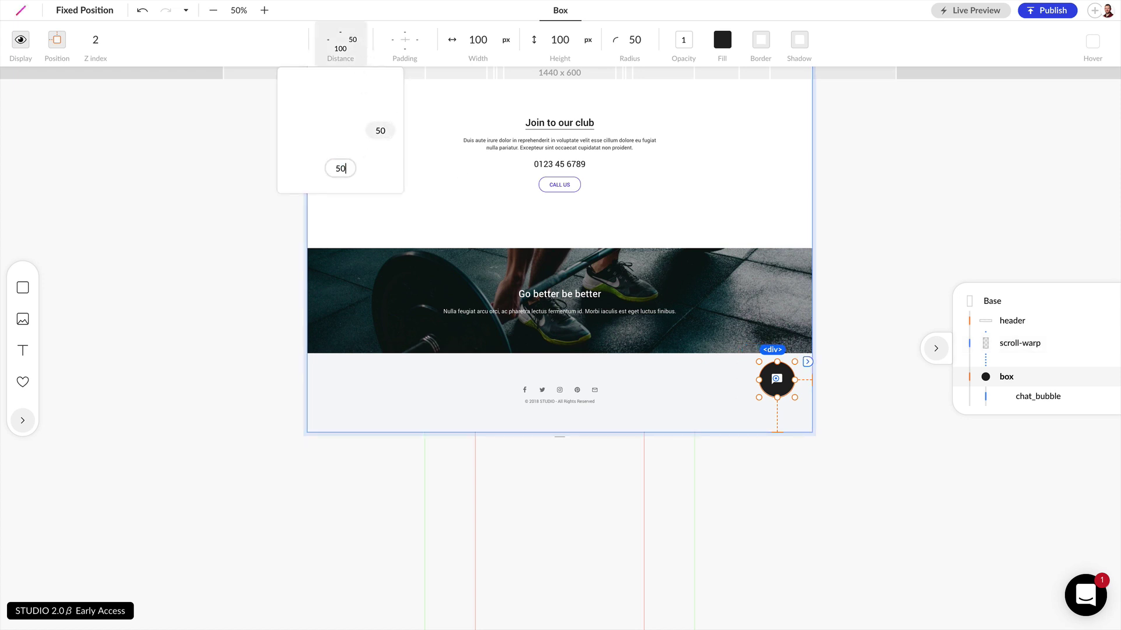
key(Return)
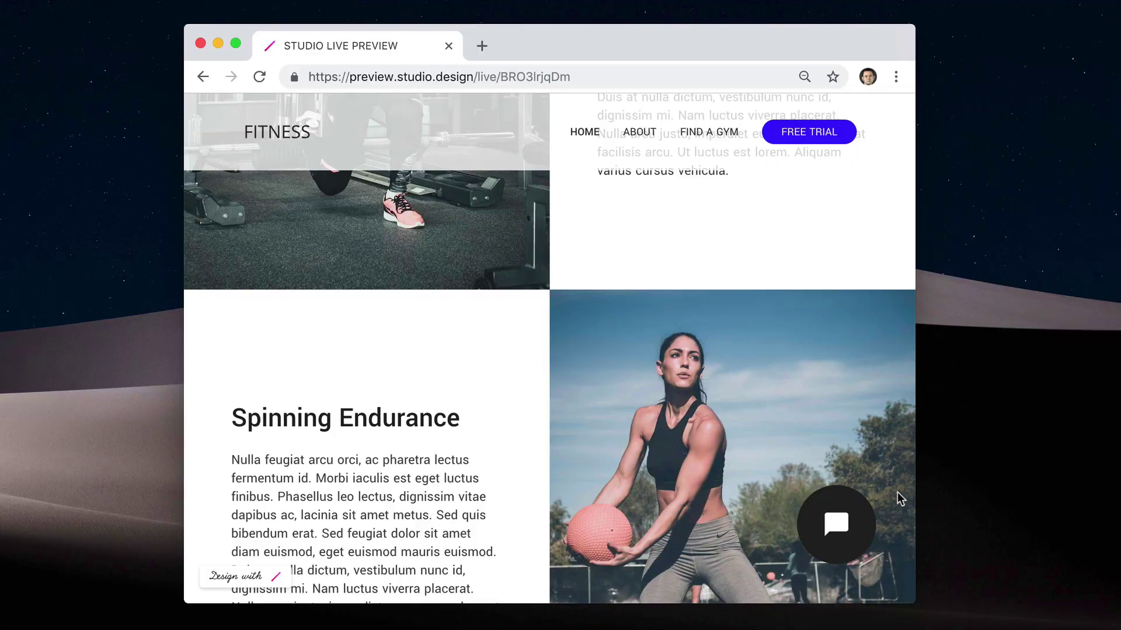
Narrow the browser window to confirm the bubble holds near the lower-right corner
drag(918, 509, 885, 513)
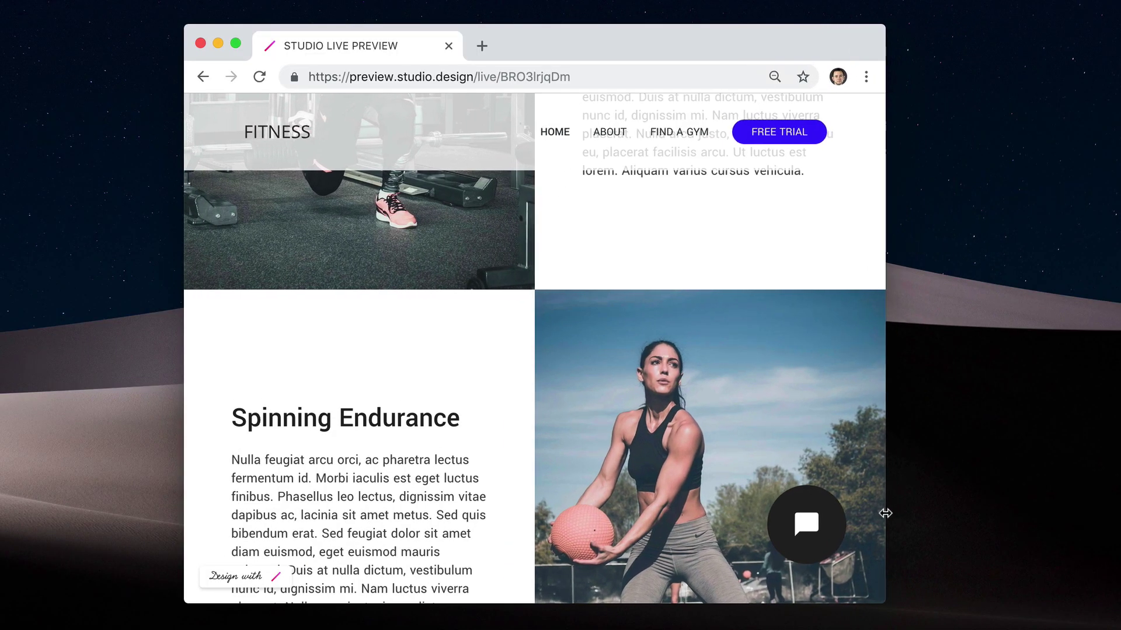